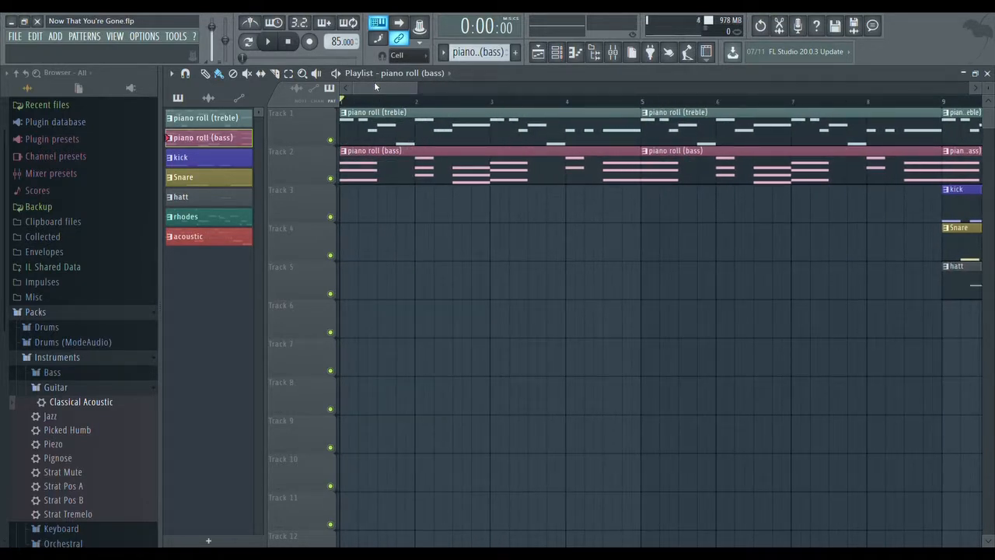
Mute tracks 3 through 7 in the Playlist, keeping the treble and bass piano tracks active.
left_click(331, 218)
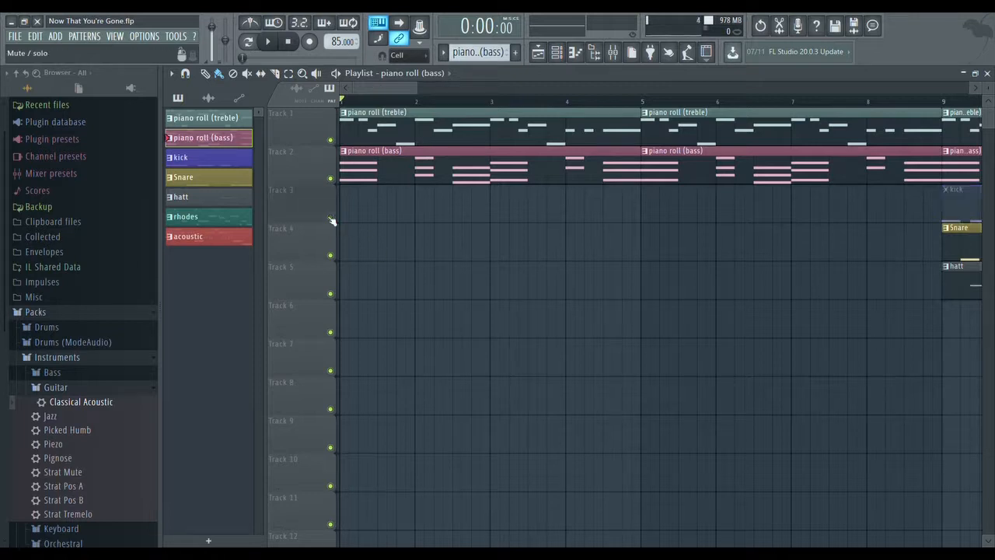
left_click(331, 256)
left_click(330, 294)
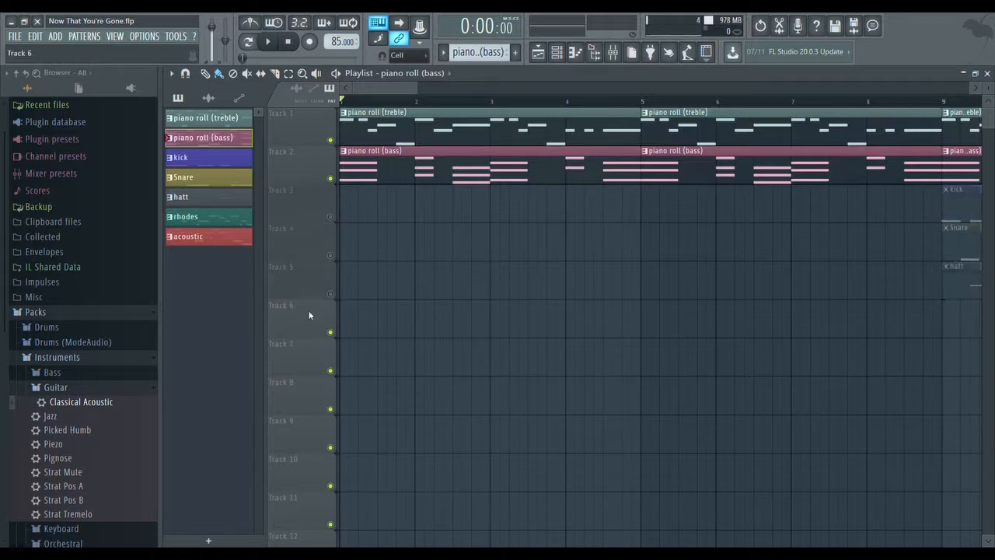
left_click(330, 333)
left_click_drag(420, 90, 379, 97)
Select the piano roll (treble) pattern, play both piano tracks from the start of the song, and stop playback.
left_click(231, 118)
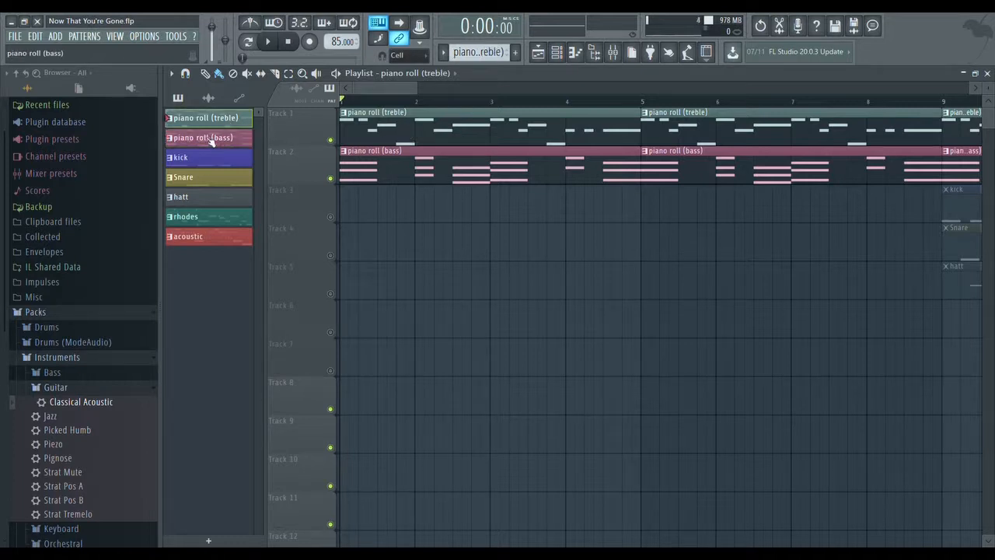
left_click(218, 118)
left_click(218, 137)
left_click(223, 116)
left_click(271, 44)
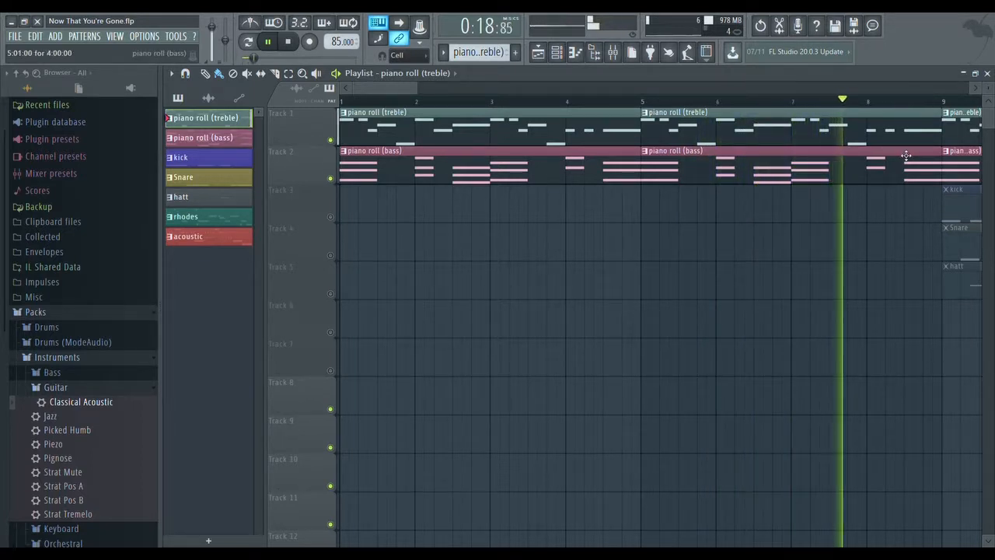
left_click(289, 43)
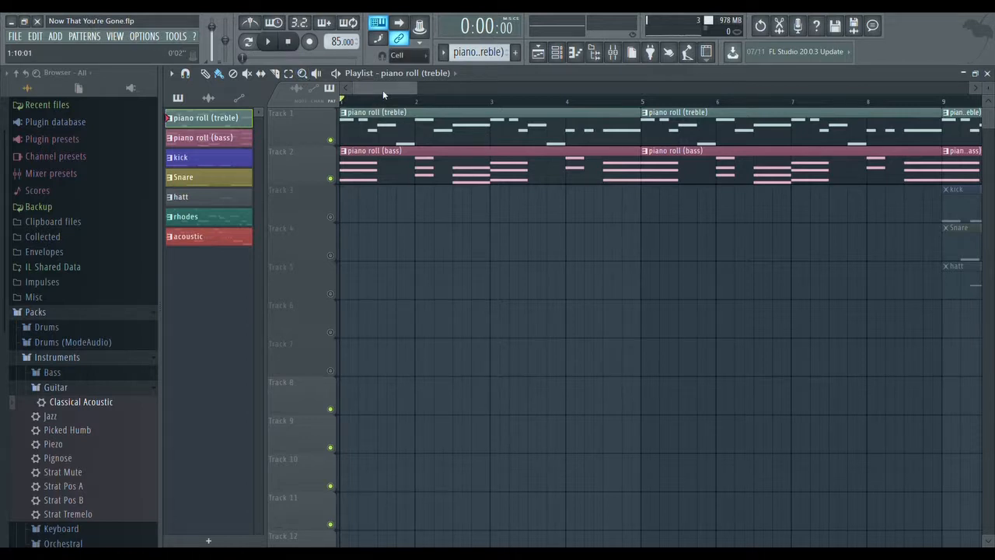
Open the first piano roll (treble) clip in the Piano roll and examine its Grand Piano notes.
mouse_move(382, 90)
left_mouse_down()
mouse_move(405, 90)
mouse_move(371, 87)
left_mouse_up()
double_click(382, 129)
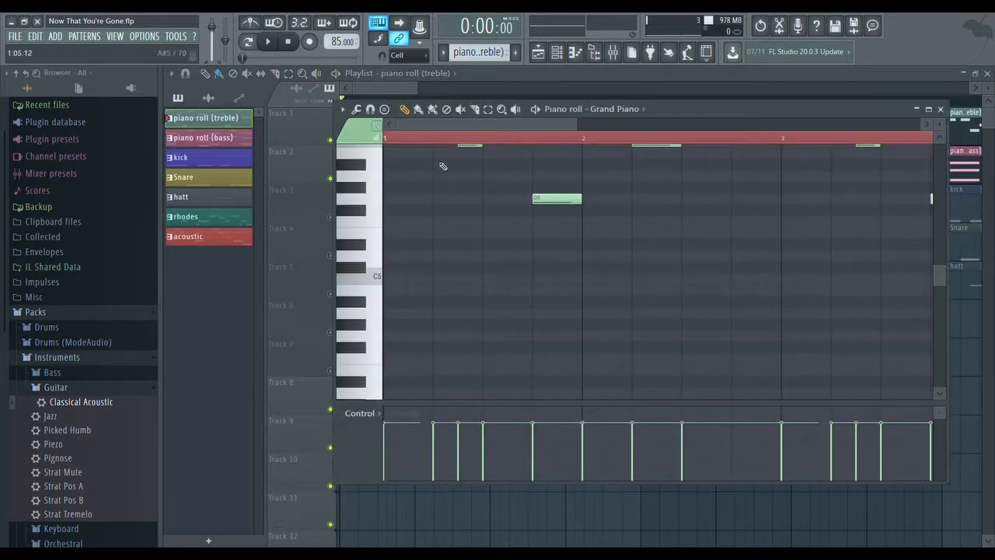
scroll(606, 202, "up", 10)
left_click(497, 142)
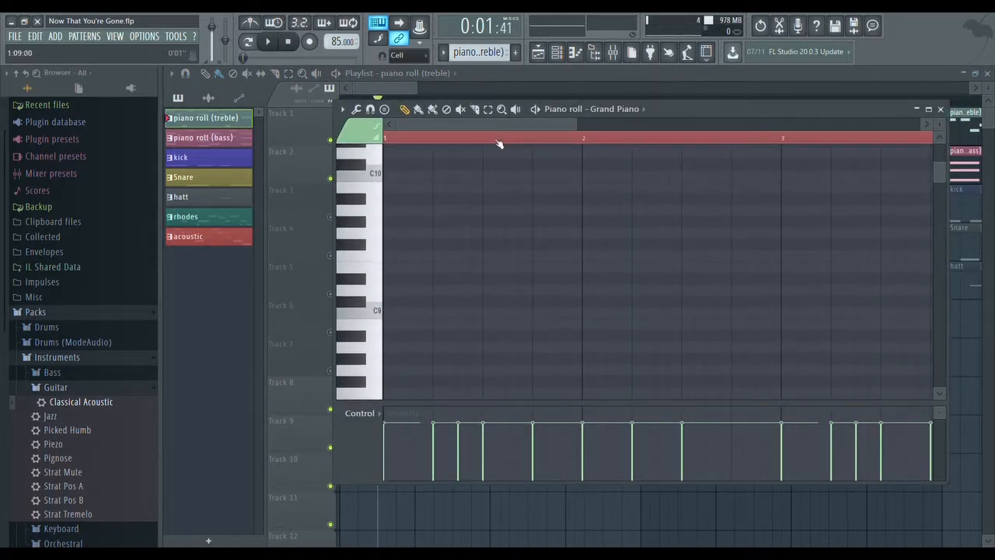
scroll(546, 249, "down", 10)
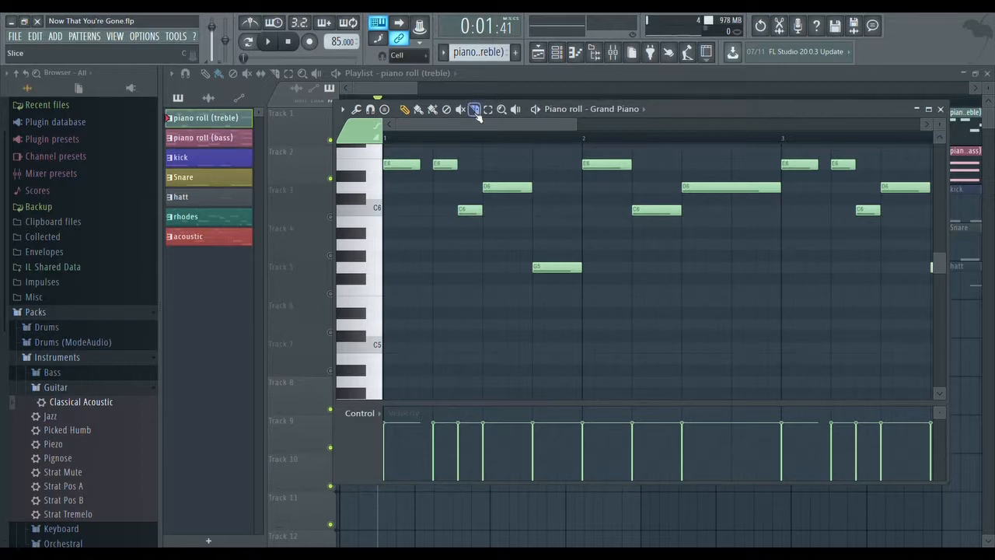
left_click_drag(486, 125, 439, 122)
Show the Keyboard presets in the Instruments pack of the browser, and close the Piano roll.
scroll(78, 319, "down", 5)
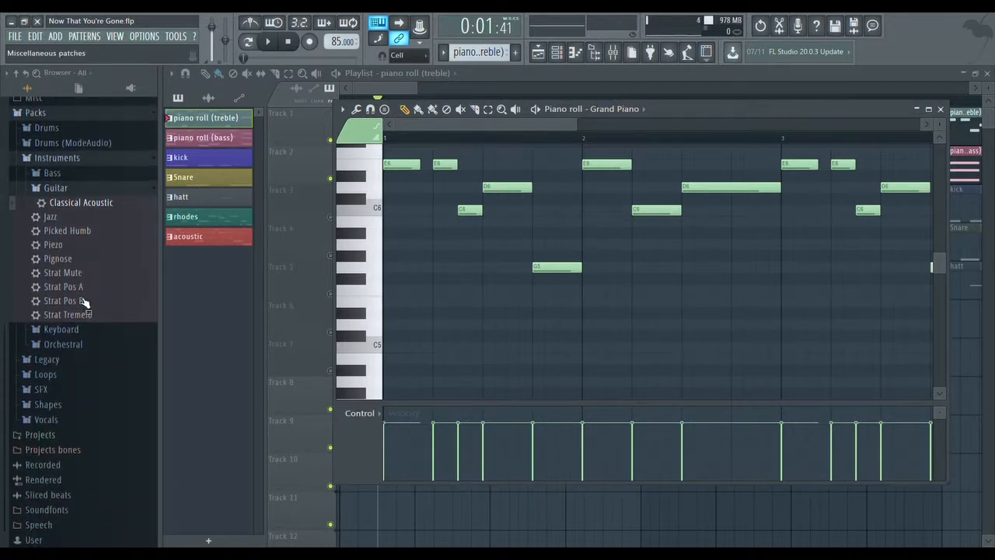
left_click(67, 158)
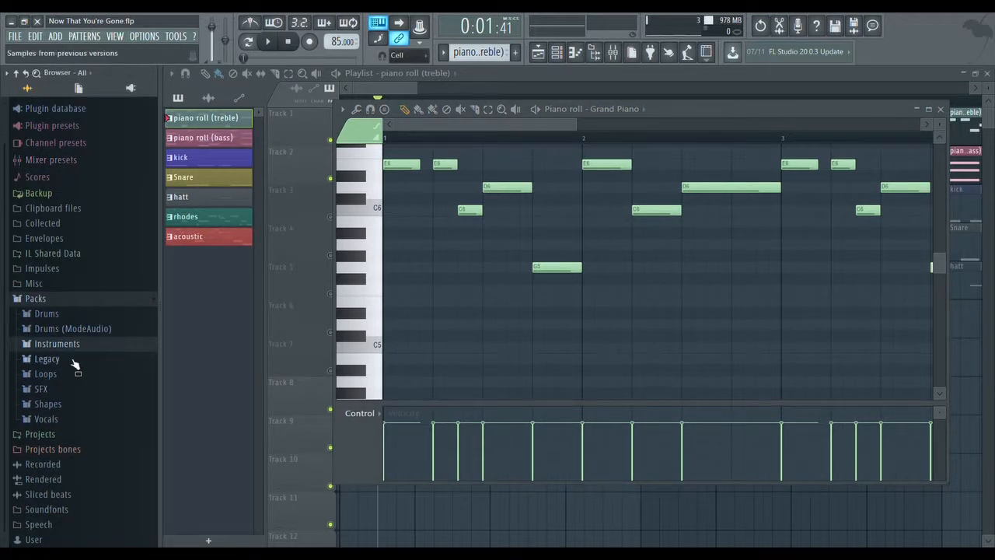
left_click(56, 344)
scroll(67, 315, "down", 2)
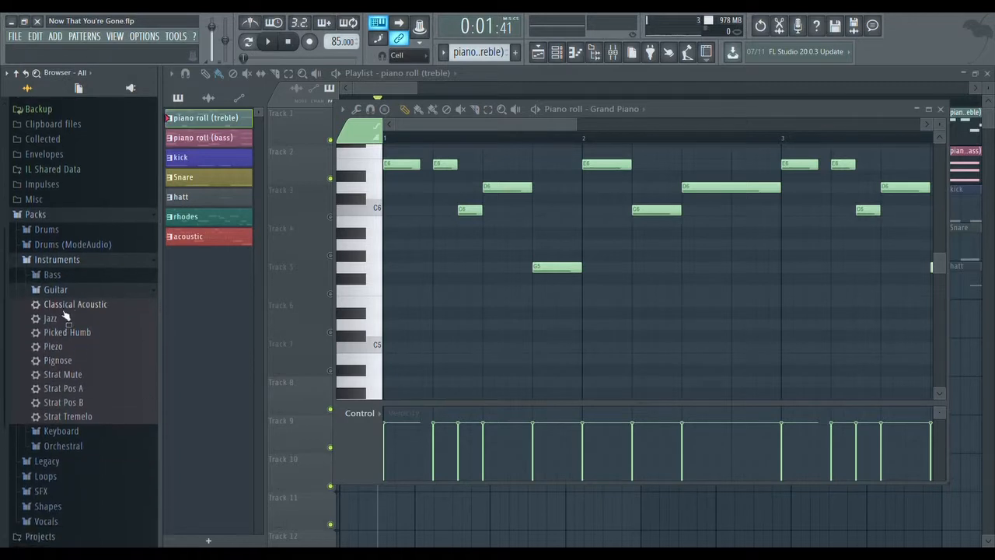
left_click(67, 292)
left_click(64, 330)
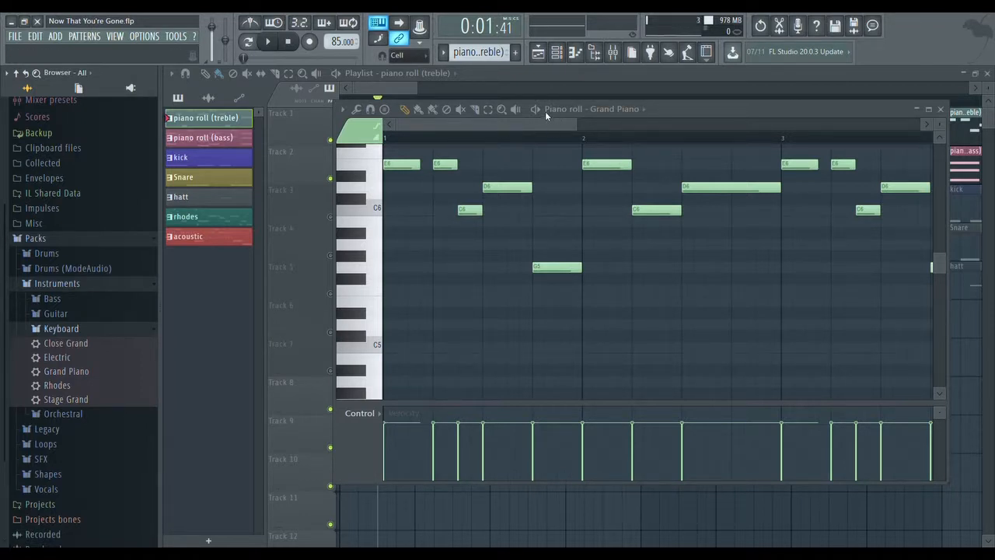
left_click(941, 108)
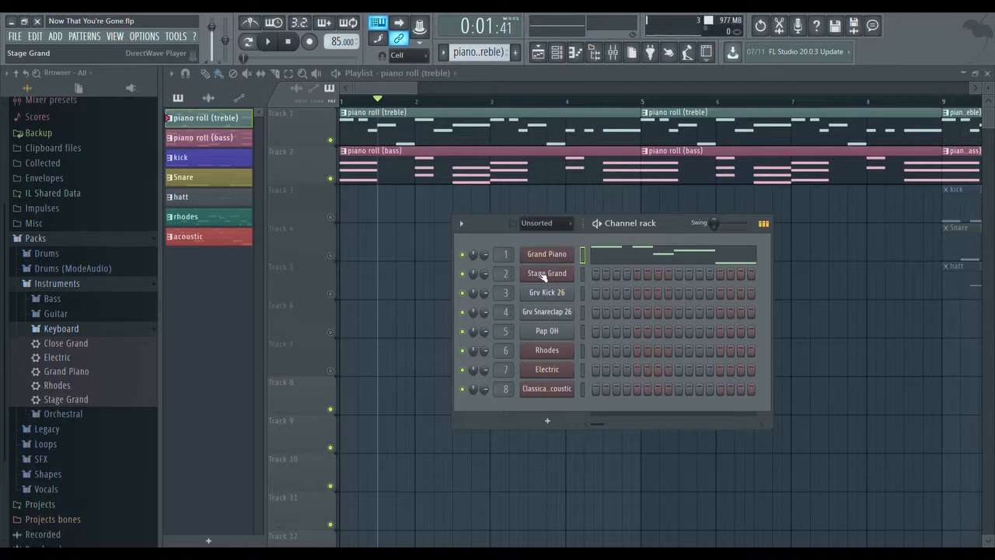
Mute track 1, play the piano bass track alone from bar 1, and stop playback.
left_click(331, 141)
left_click_drag(419, 102, 406, 104)
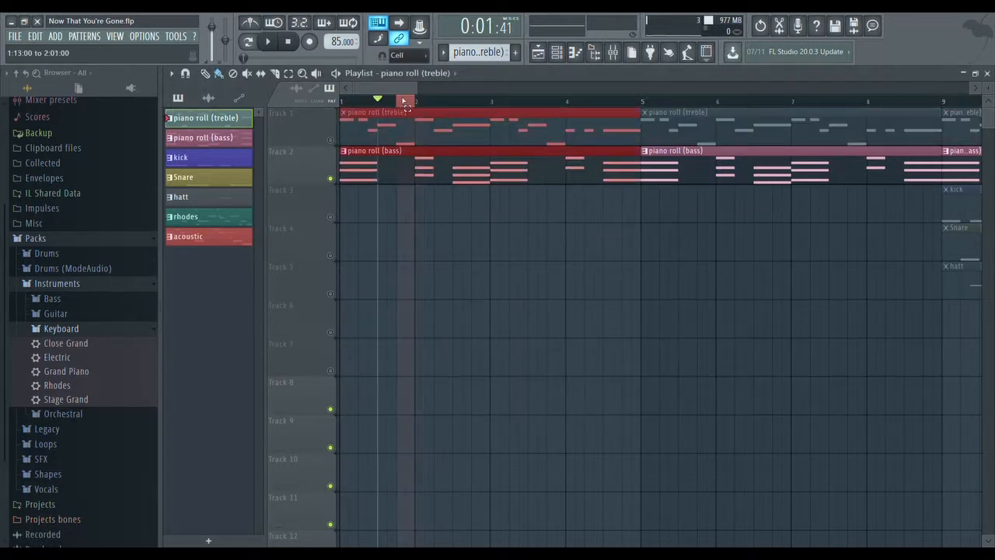
double_click(410, 105)
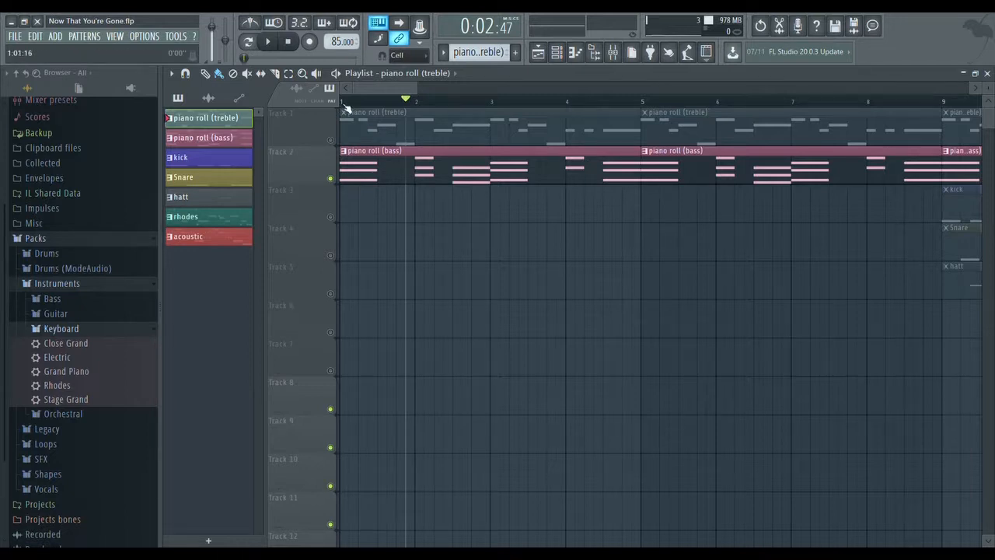
left_click(343, 102)
left_click(267, 43)
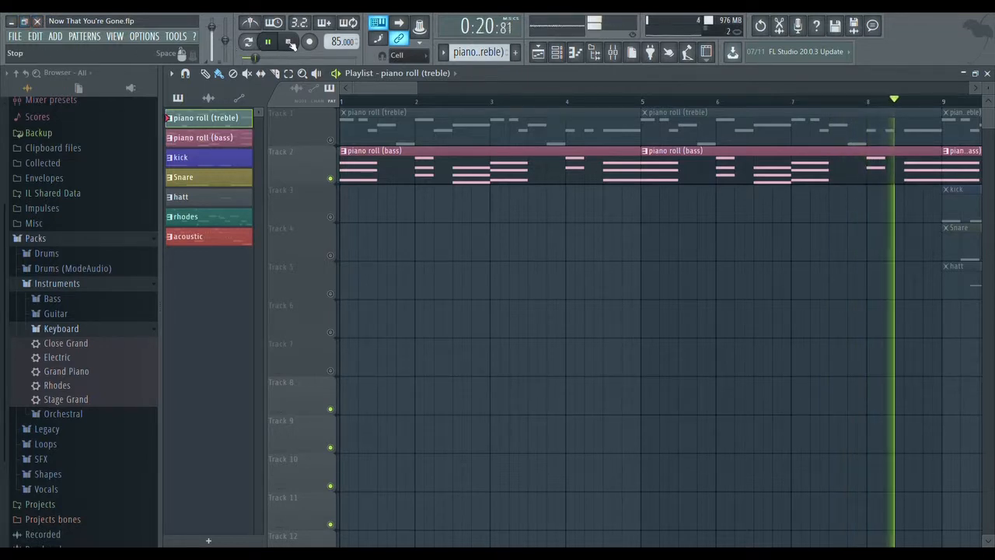
left_click(290, 44)
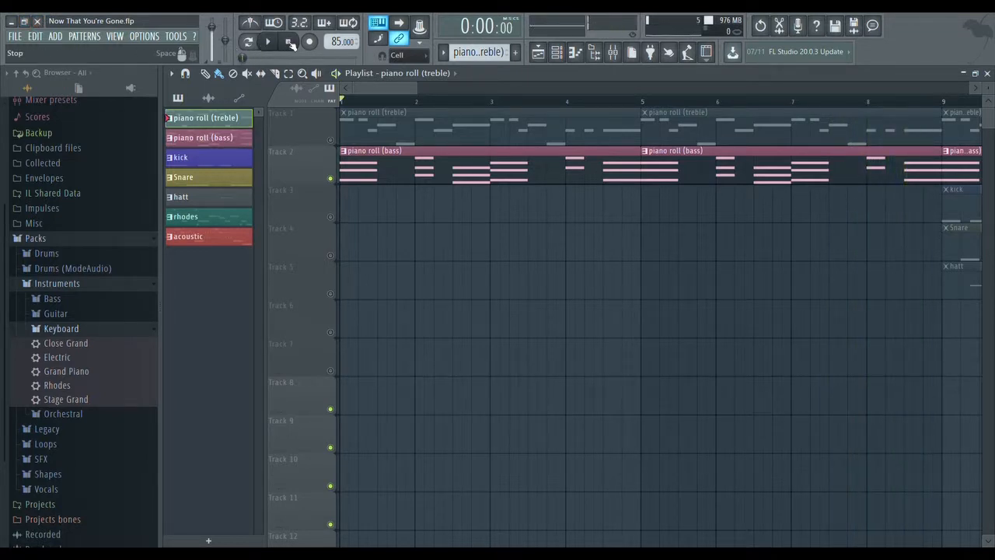
Unmute track 1 and tracks 3 through 7 in the Playlist.
left_click(331, 140)
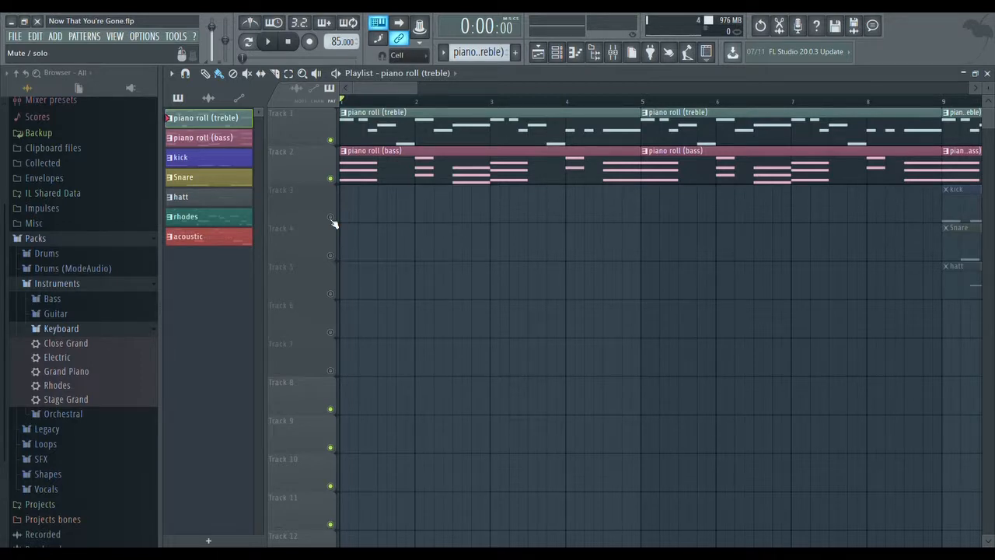
left_click(330, 218)
left_click(330, 256)
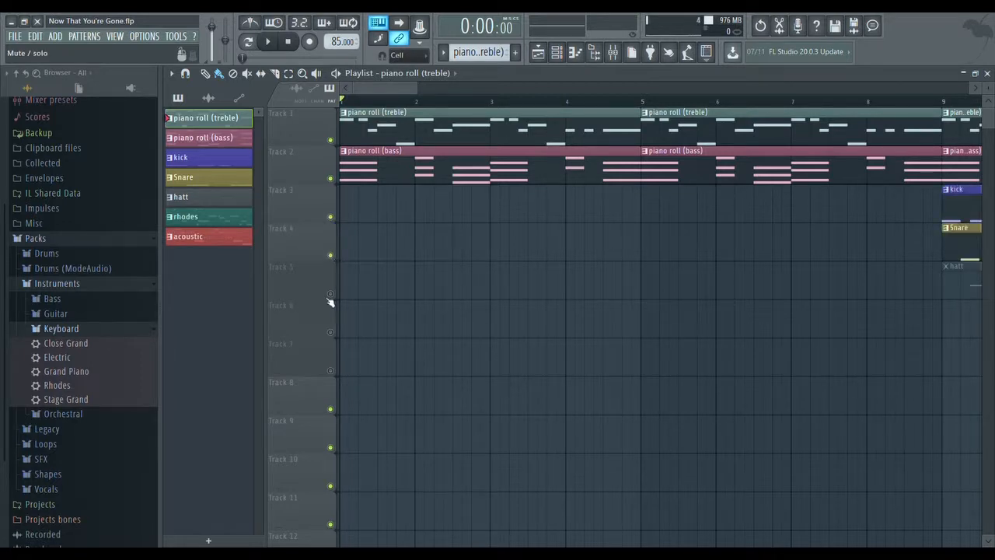
left_click(330, 294)
left_click(330, 332)
left_click(331, 370)
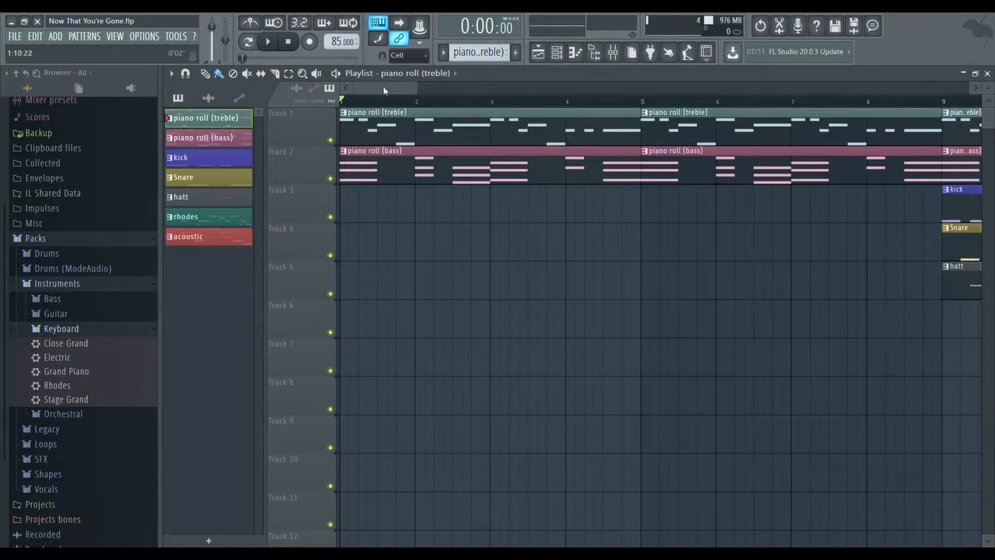
Examine the whole Playlist arrangement from bar 1 to the last clips around bar 65, and return to the start.
left_click_drag(384, 88, 439, 79)
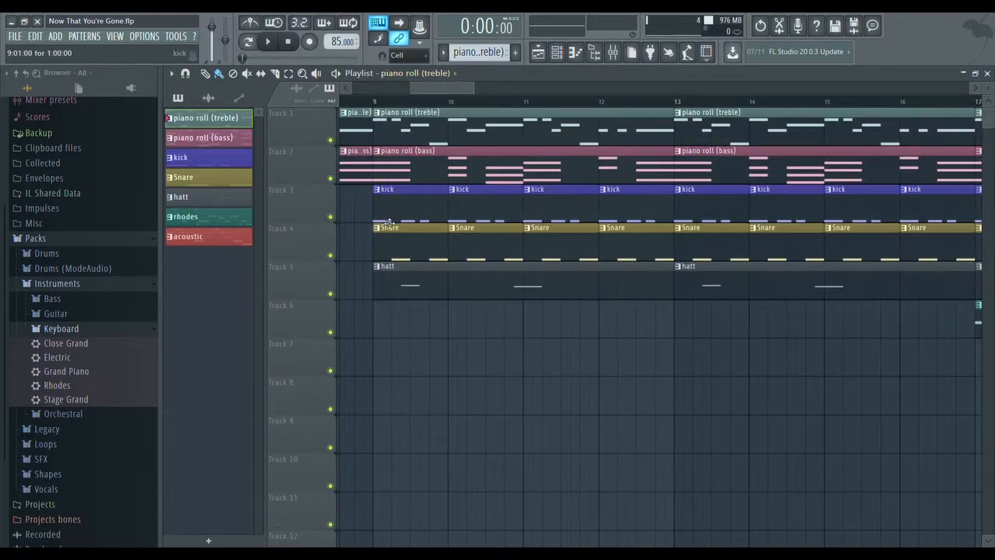
left_click_drag(432, 89, 491, 95)
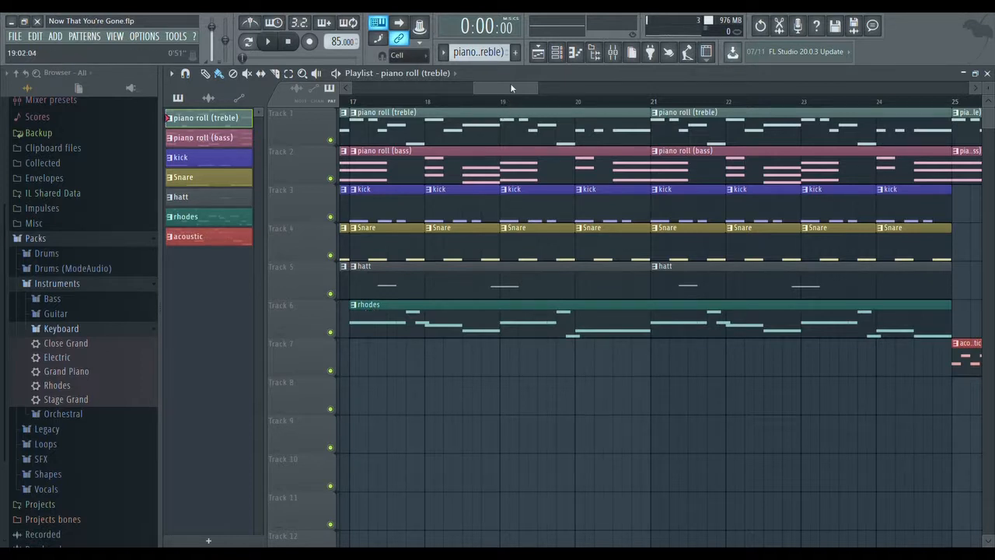
left_click_drag(511, 83, 573, 104)
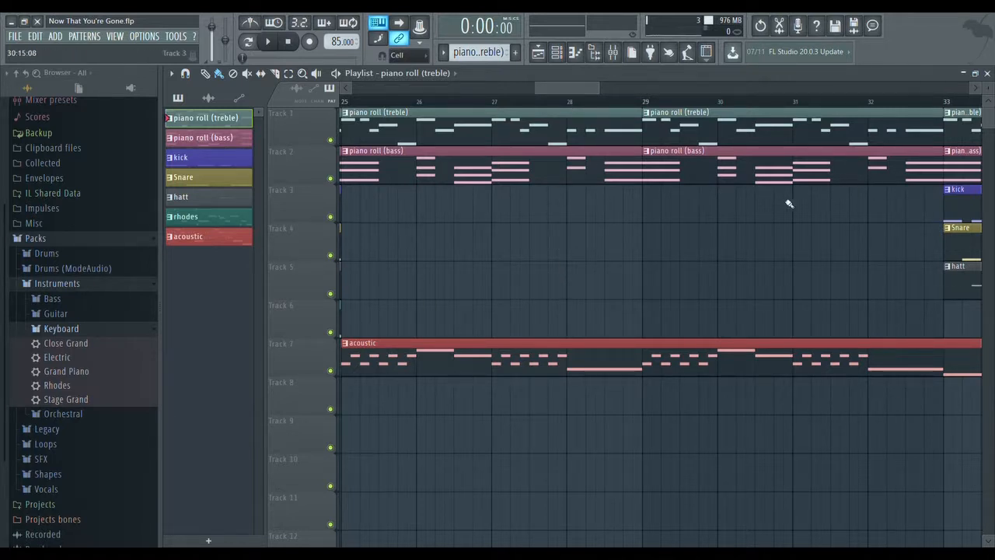
mouse_move(562, 91)
left_mouse_down()
mouse_move(552, 91)
mouse_move(560, 89)
left_mouse_up()
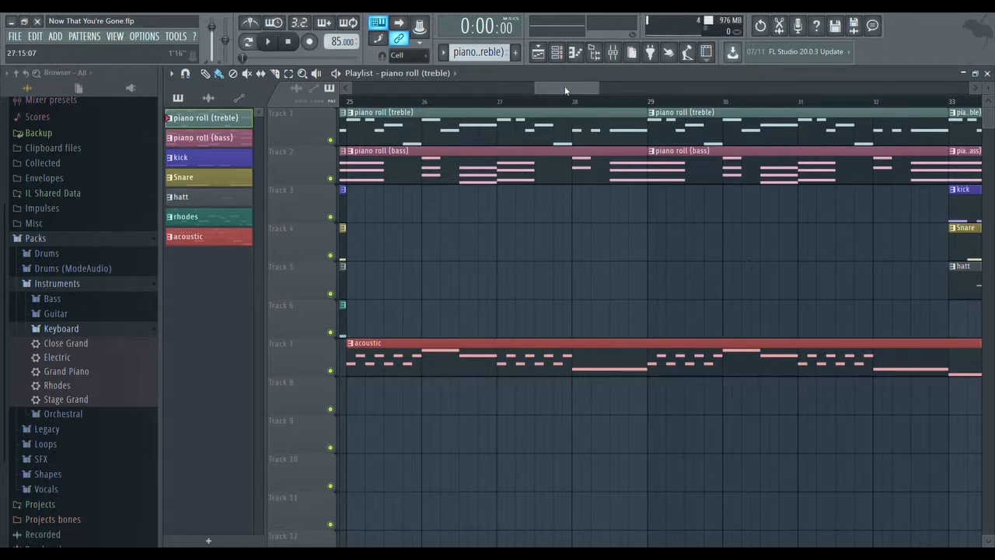
left_click_drag(564, 87, 619, 97)
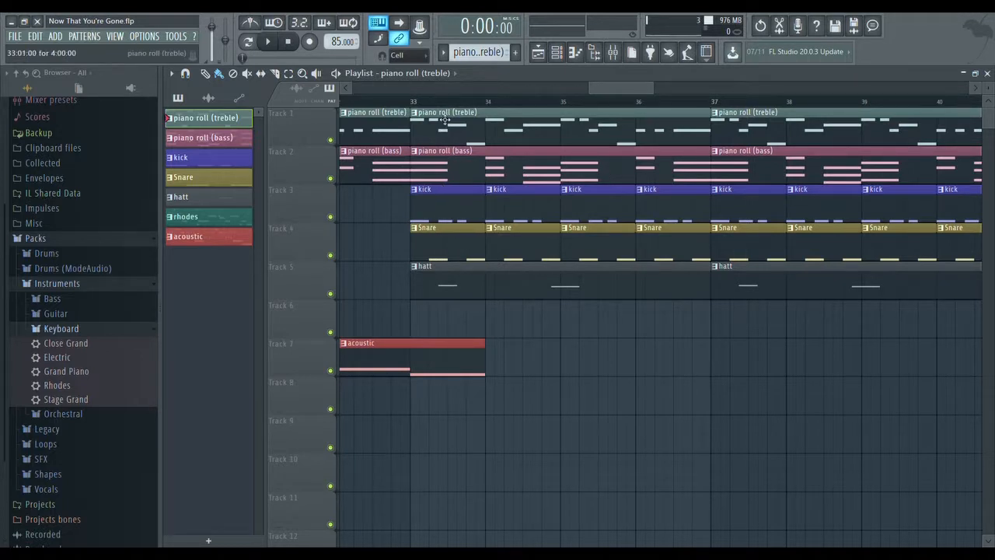
left_click_drag(609, 88, 859, 104)
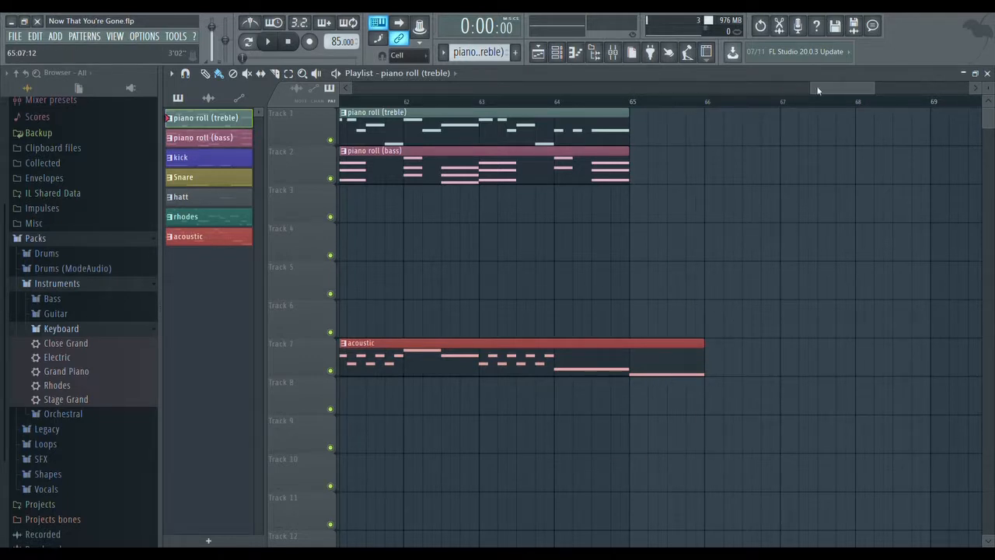
left_click_drag(815, 90, 334, 100)
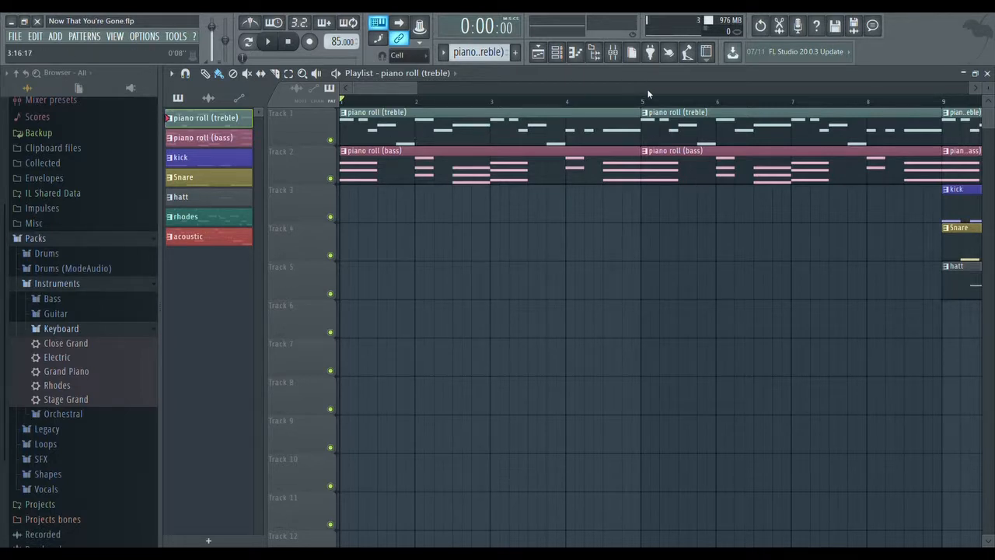
Display the Channel rack at the bar 9 drum section and move it below the kick, Snare and hatt clips.
left_click_drag(402, 101, 444, 93)
left_click(556, 52)
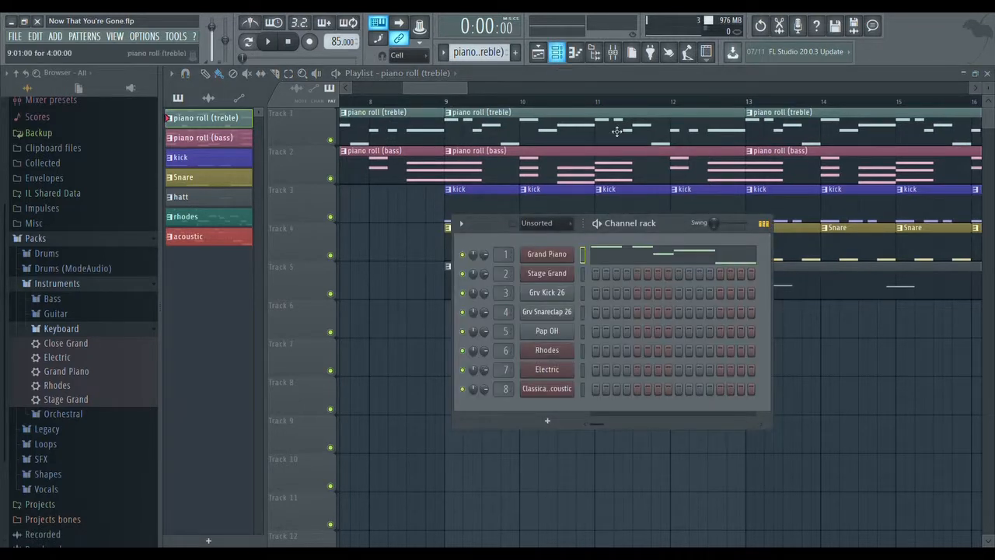
left_click_drag(501, 226, 482, 342)
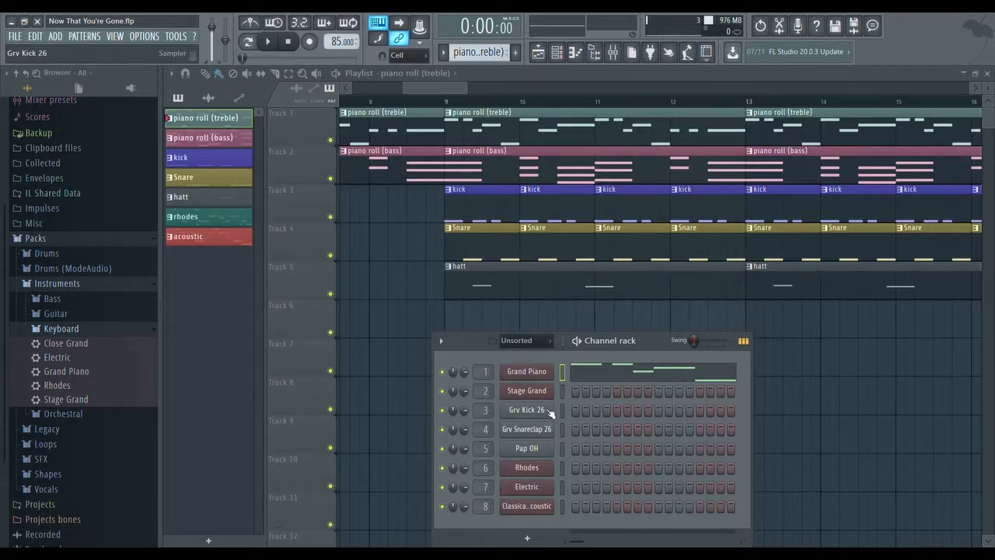
Mute the treble, bass, Snare and hatt tracks (1, 2, 4 and 5), keeping the kick track active.
left_click(330, 140)
left_click(330, 178)
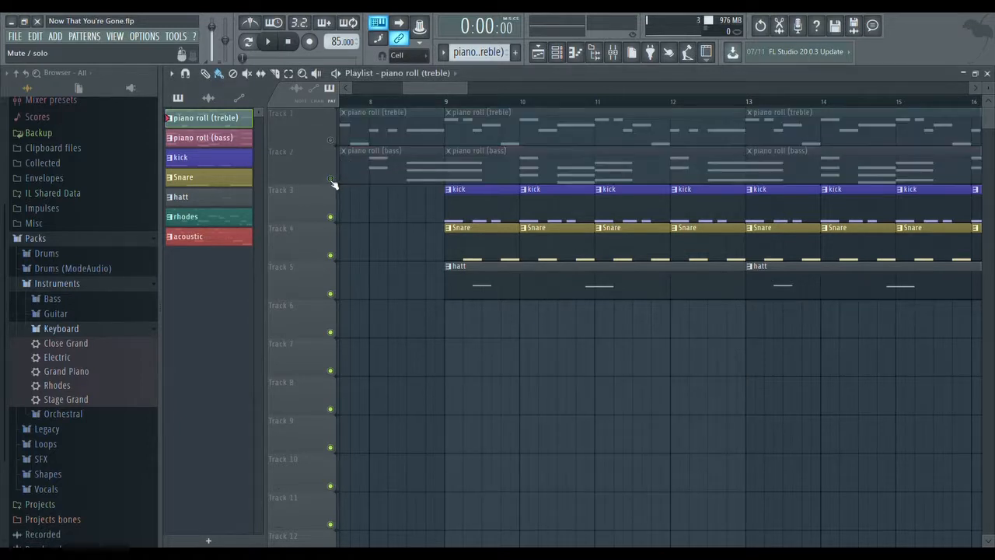
left_click(330, 255)
left_click(330, 293)
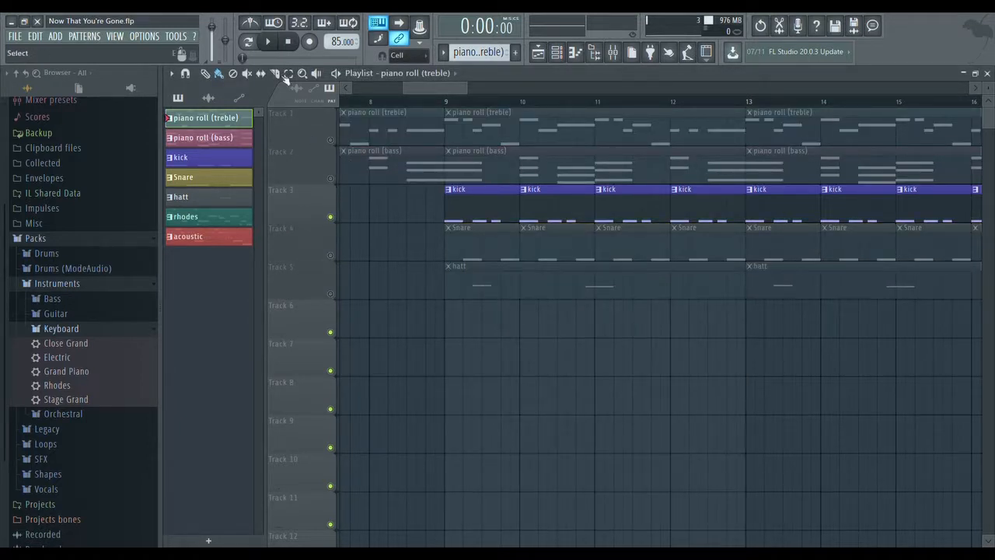
Play the kick track on its own, starting just before bar 9.
key("space")
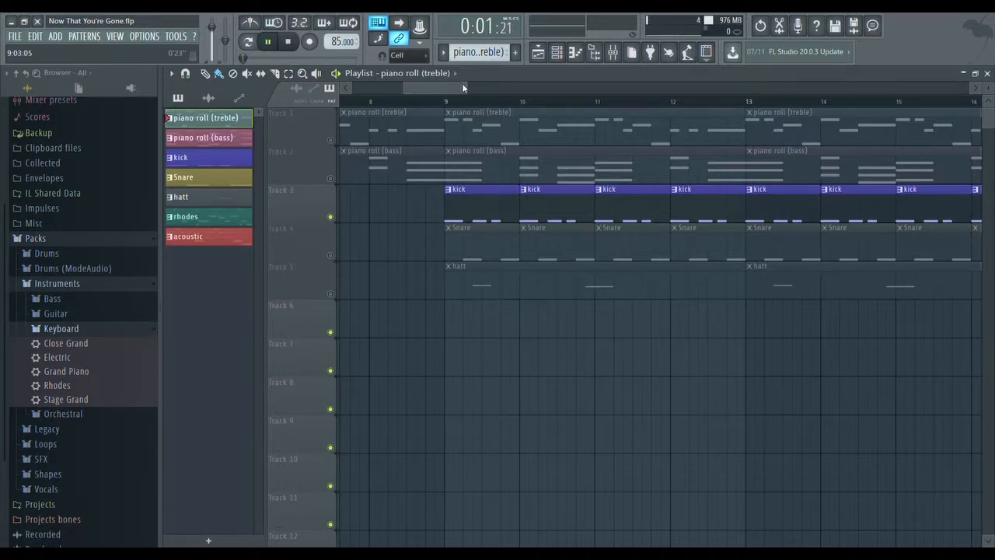
left_click_drag(463, 88, 432, 94)
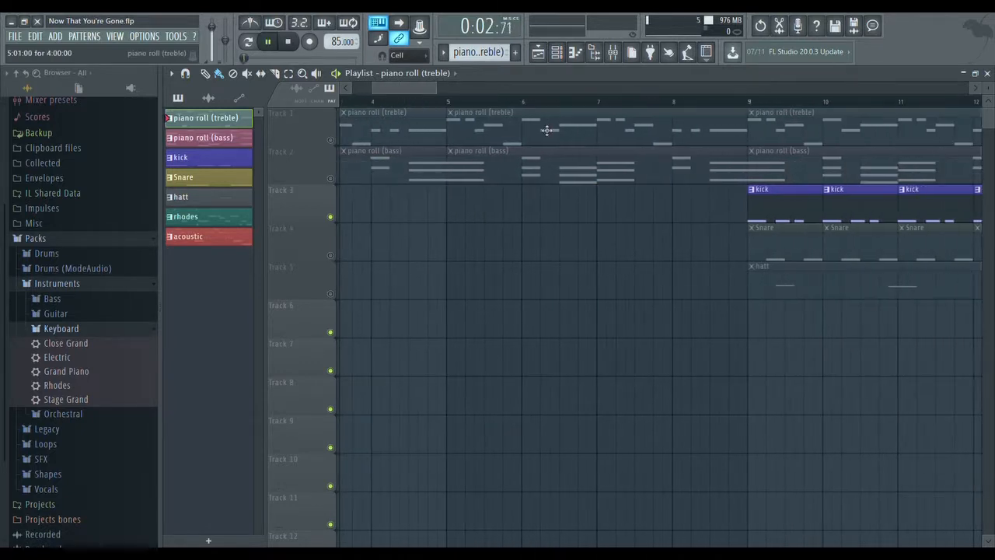
left_click(738, 102)
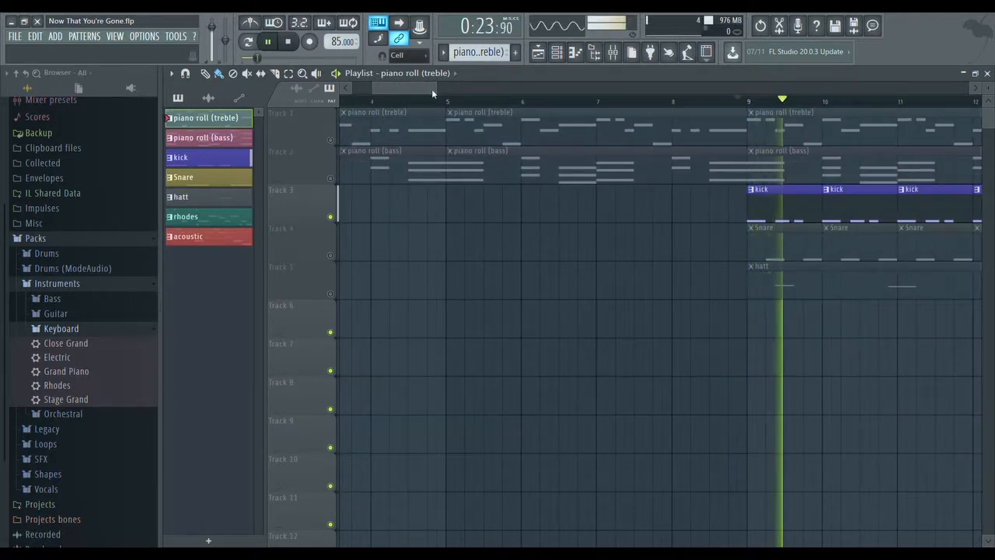
left_click_drag(432, 89, 472, 93)
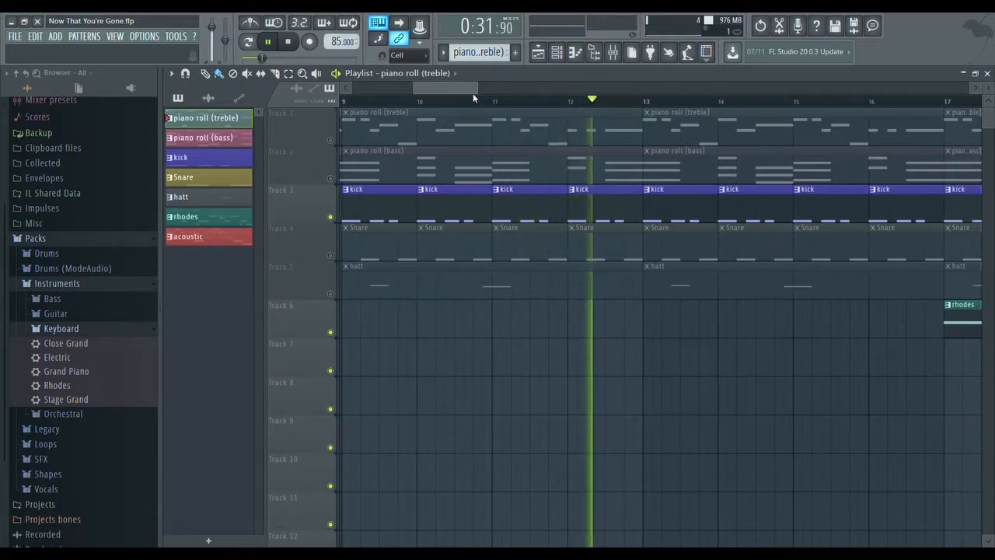
Stop playback and collapse the Keyboard and Instruments folders in the browser's Packs section.
left_click(289, 42)
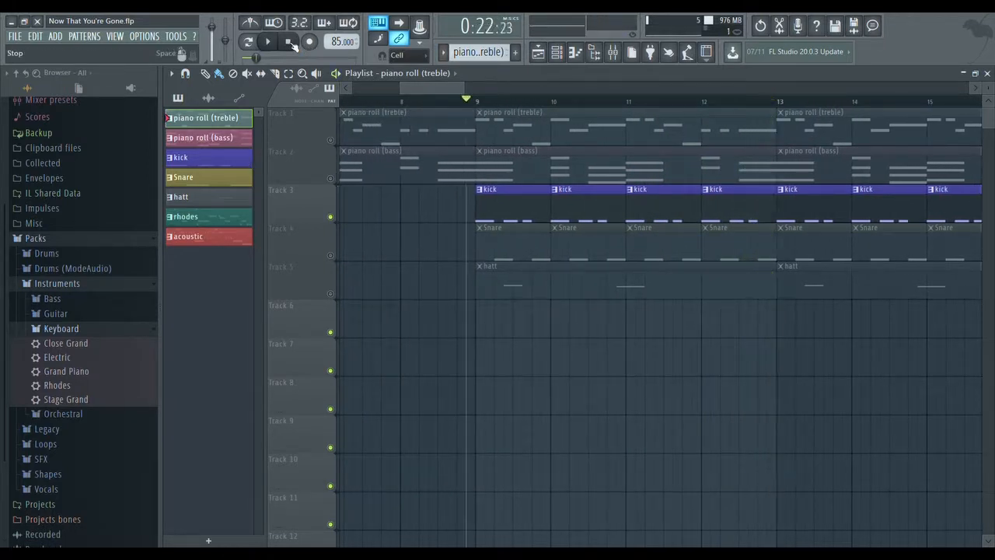
left_click(75, 329)
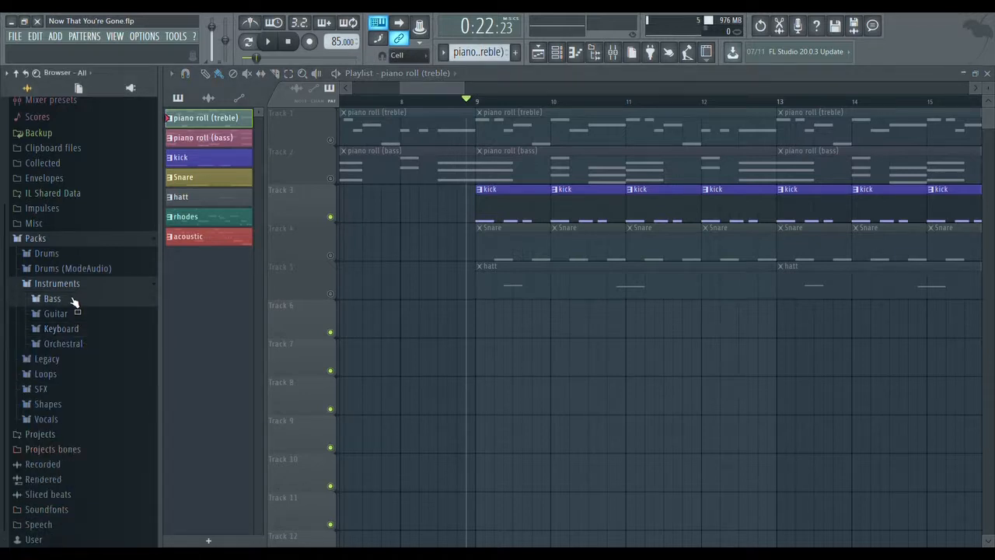
left_click(74, 300)
left_click(73, 300)
left_click(49, 283)
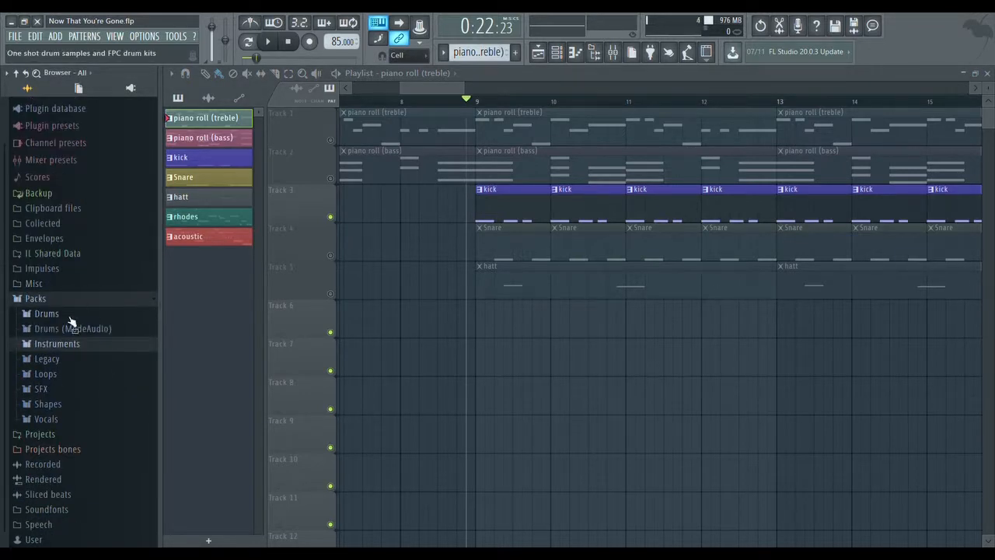
Expand the Hats folder of the Drums pack and look through its samples from start to end.
left_click(68, 316)
scroll(93, 330, "down", 3)
left_click(78, 224)
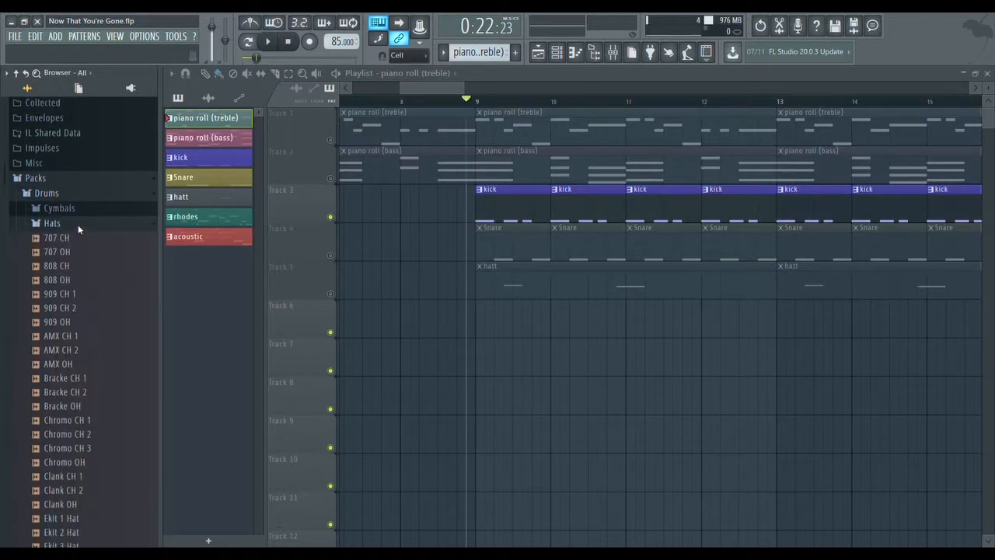
scroll(143, 303, "down", 5)
scroll(139, 301, "down", 6)
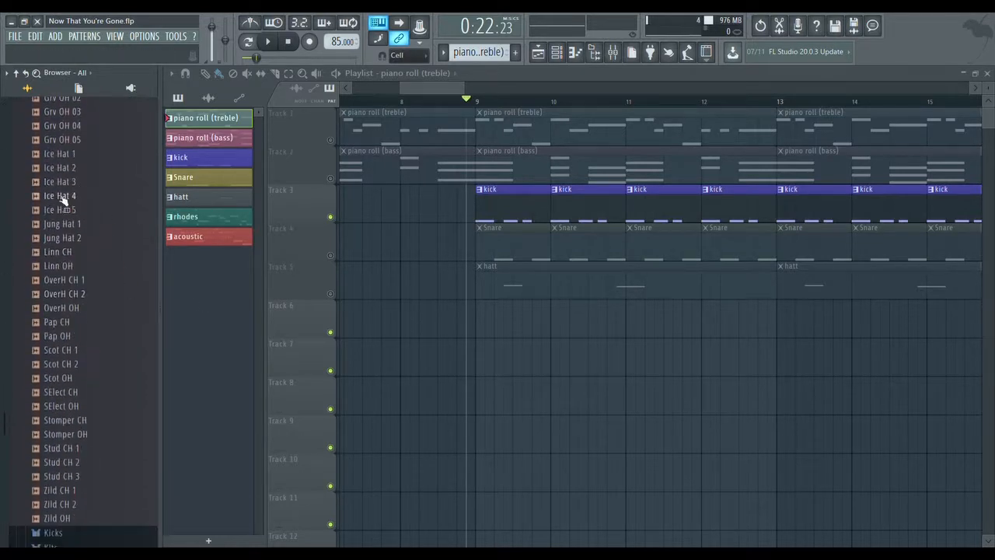
scroll(110, 229, "up", 4)
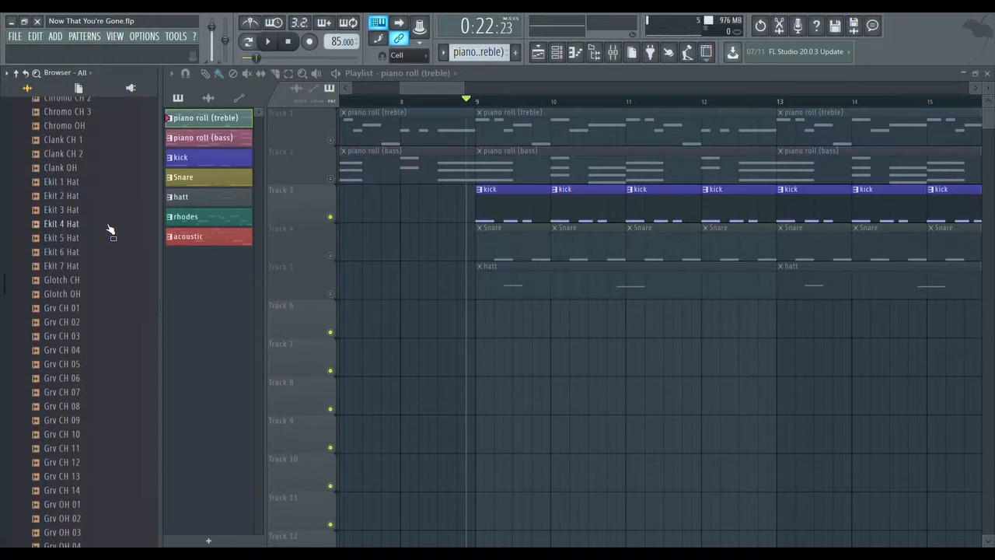
scroll(113, 231, "down", 8)
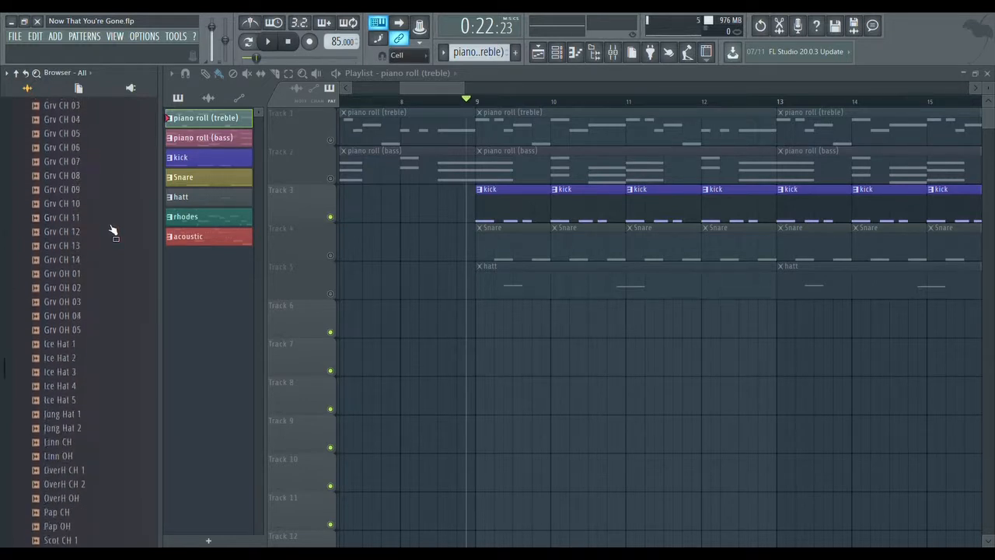
scroll(111, 230, "down", 4)
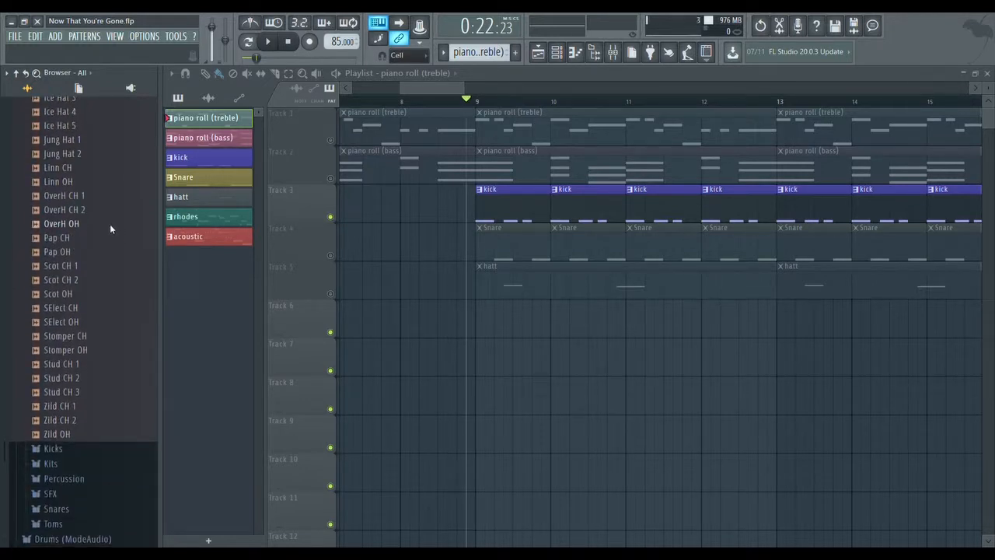
Display the Channel rack, collapse the Hats folder and expand the Kicks folder in the Drums pack.
left_click(557, 52)
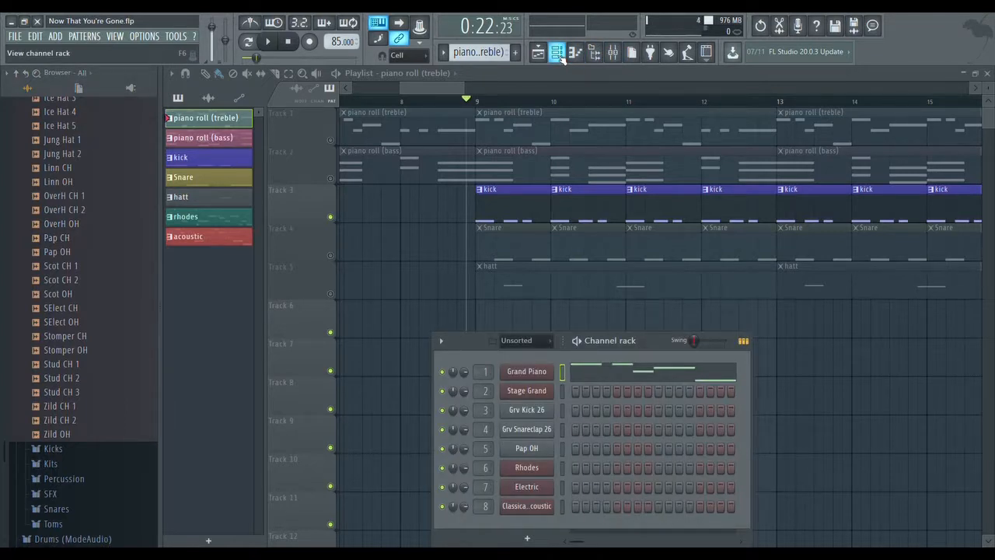
scroll(122, 221, "up", 12)
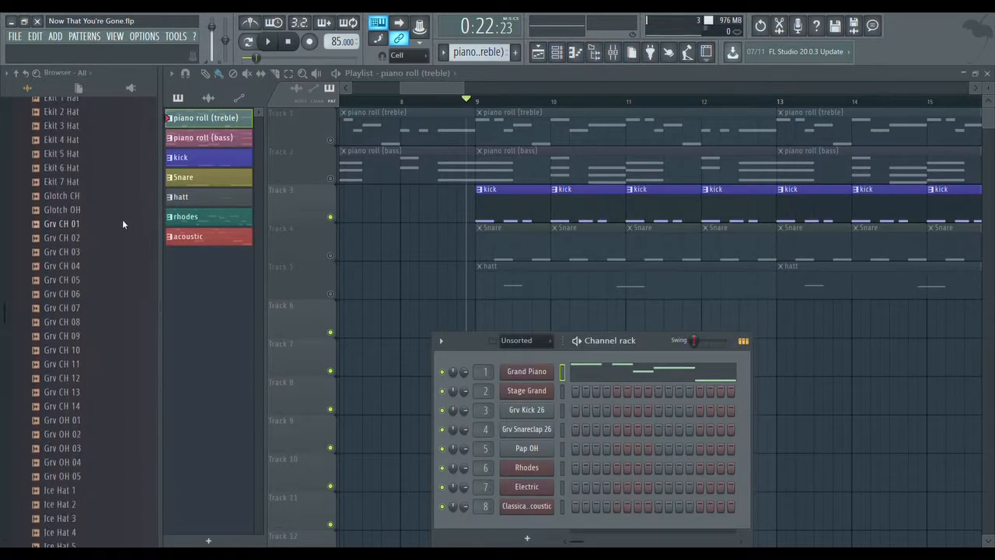
scroll(122, 219, "up", 5)
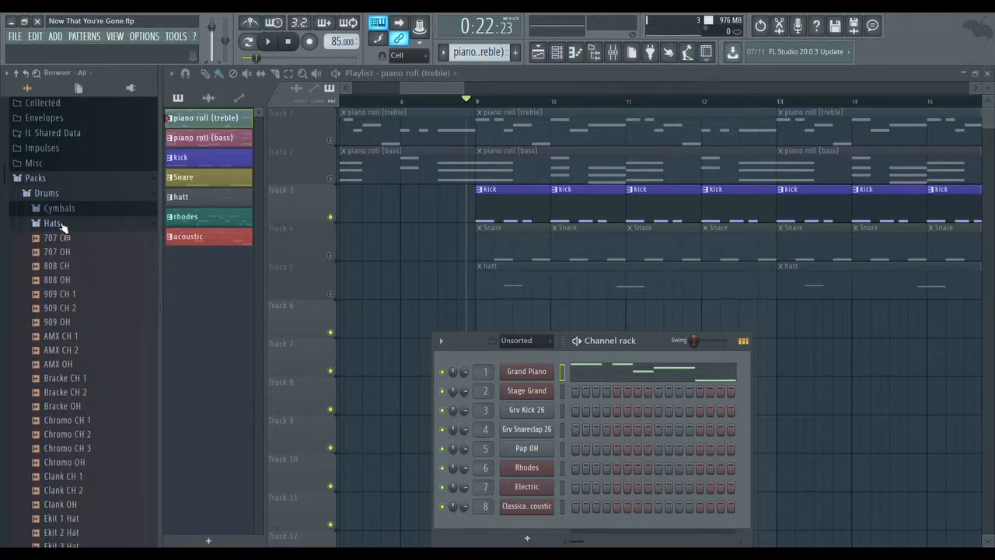
left_click(64, 226)
left_click(67, 238)
Audition Grv Kick 26, look over the other samples in the Kicks folder and collapse the folder.
scroll(85, 264, "down", 12)
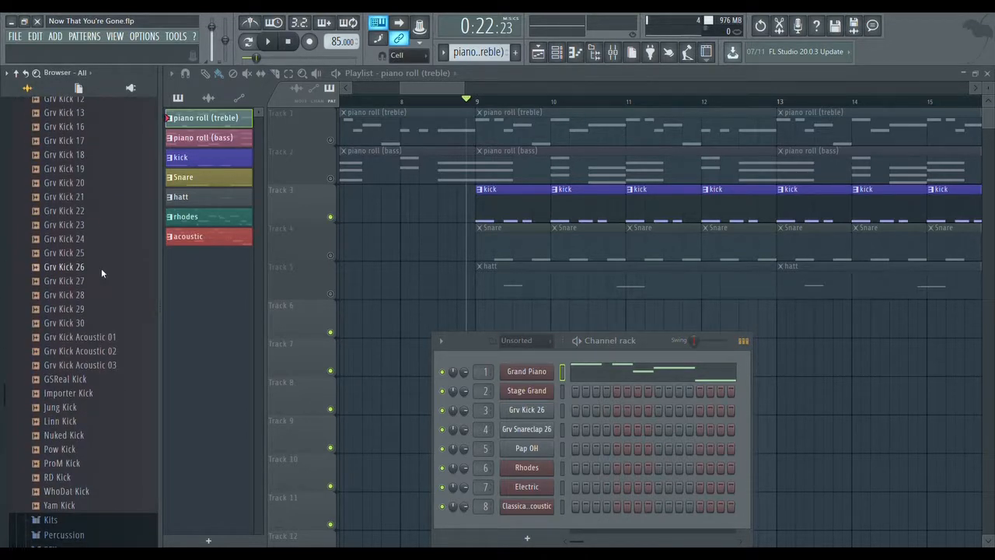
left_click(81, 268)
scroll(138, 333, "up", 8)
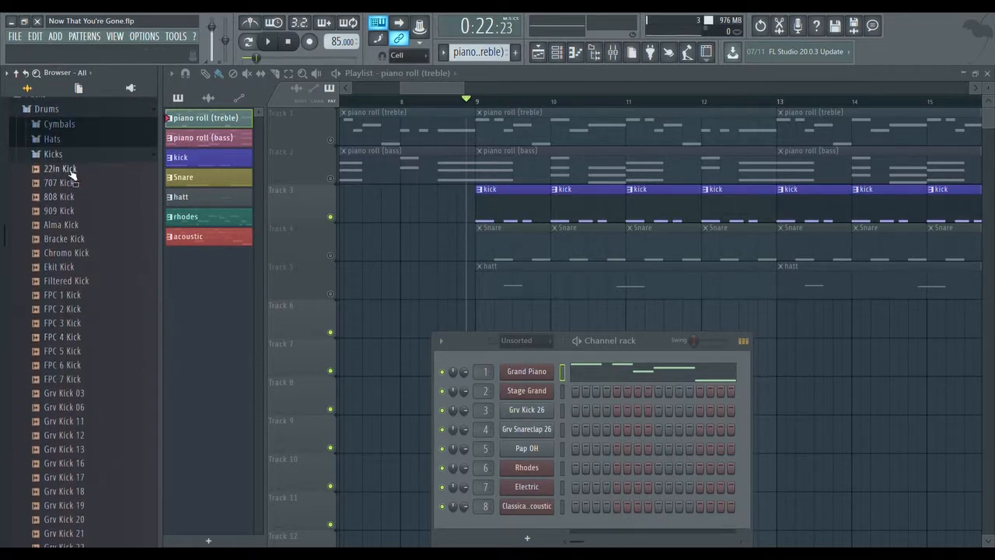
scroll(86, 328, "down", 8)
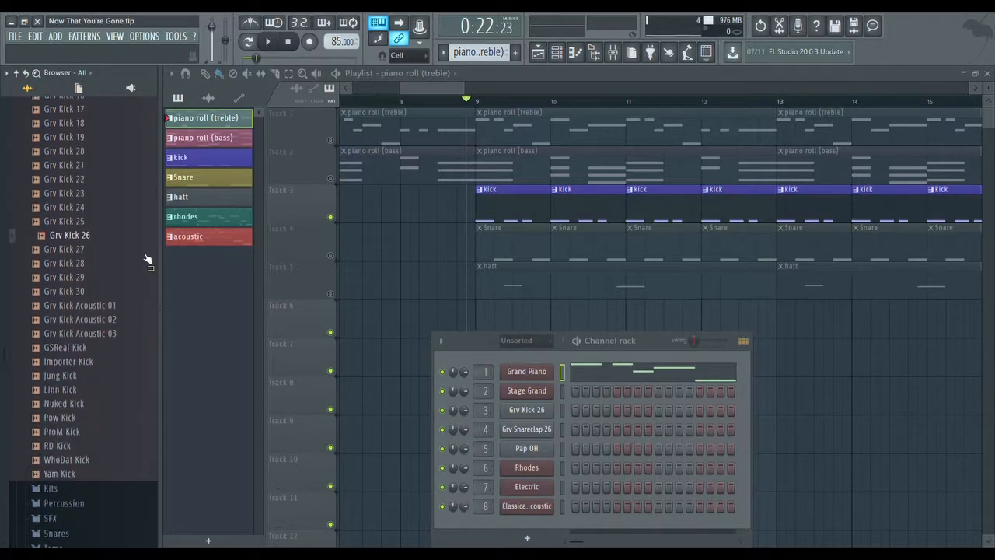
scroll(148, 261, "up", 12)
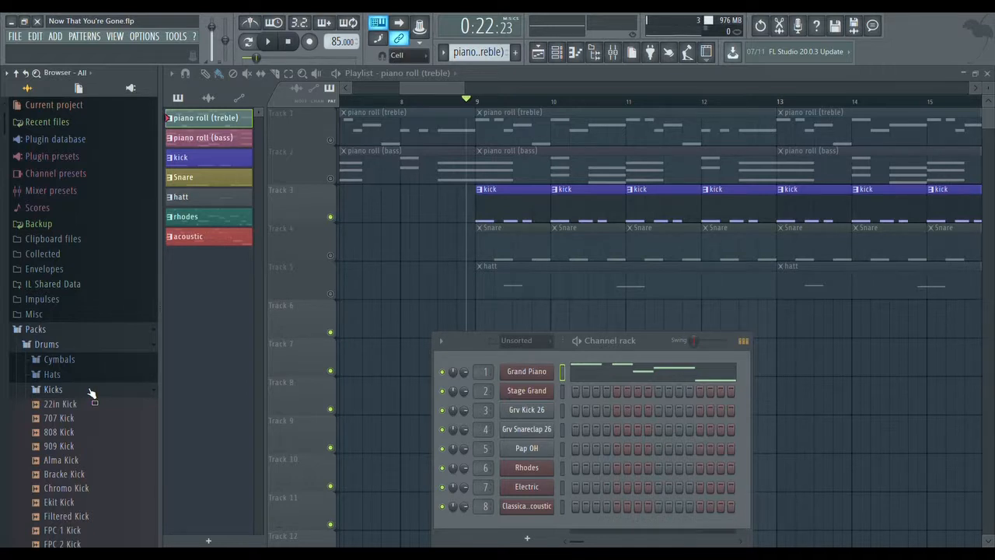
scroll(92, 394, "down", 3)
scroll(92, 393, "up", 1)
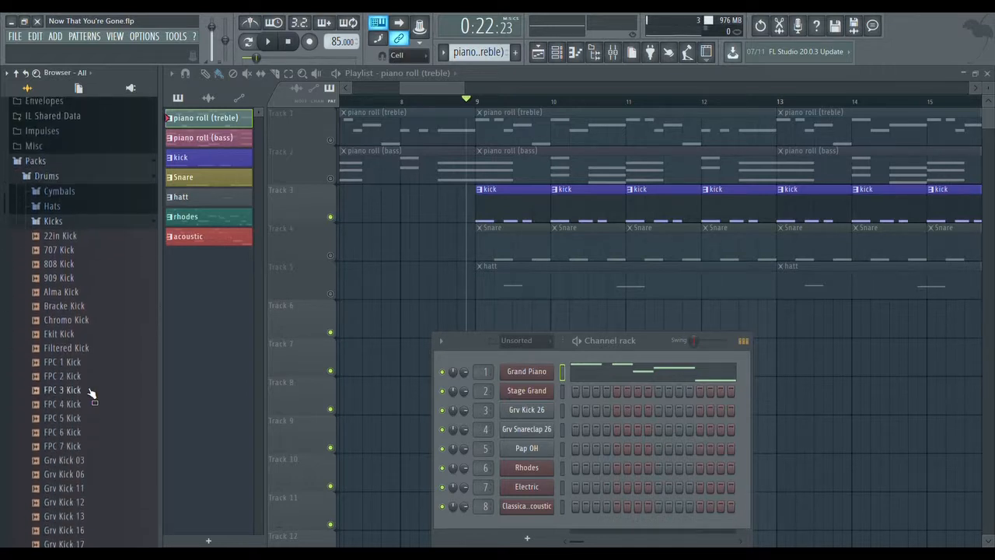
left_click(52, 226)
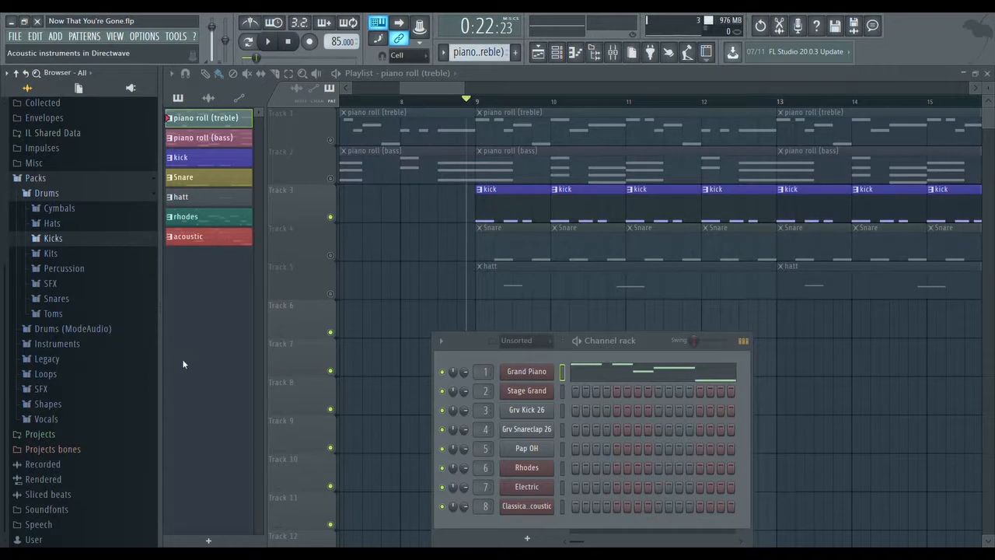
Open the kick clip's piano roll, examine the rhythm of its C4 notes and close it.
double_click(513, 220)
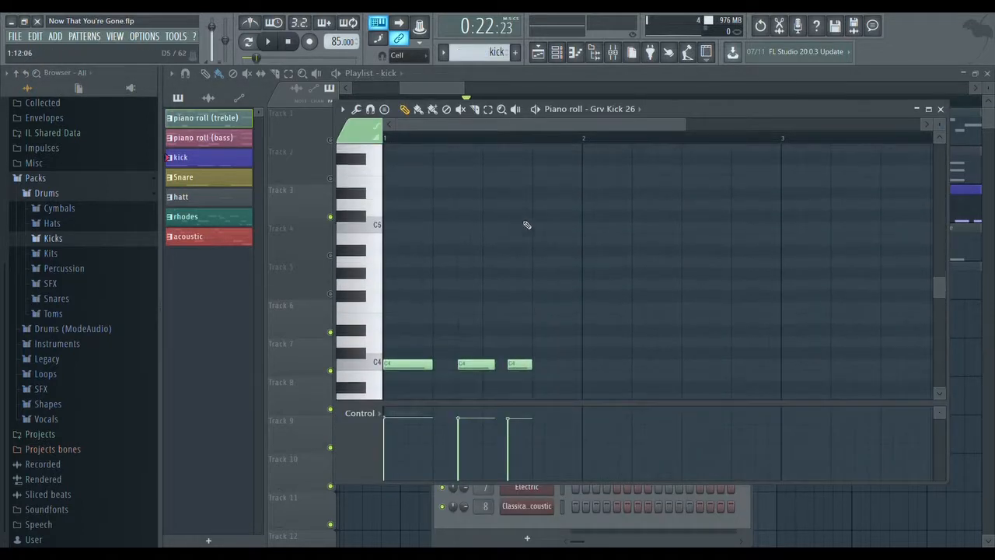
scroll(527, 224, "down", 3)
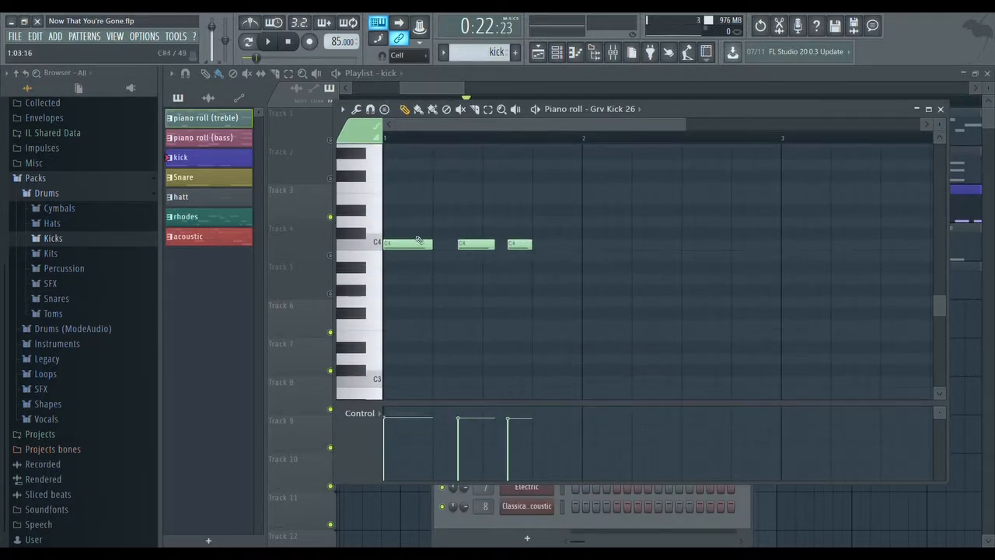
left_click(367, 233)
left_click_drag(536, 248, 559, 248)
left_click(940, 109)
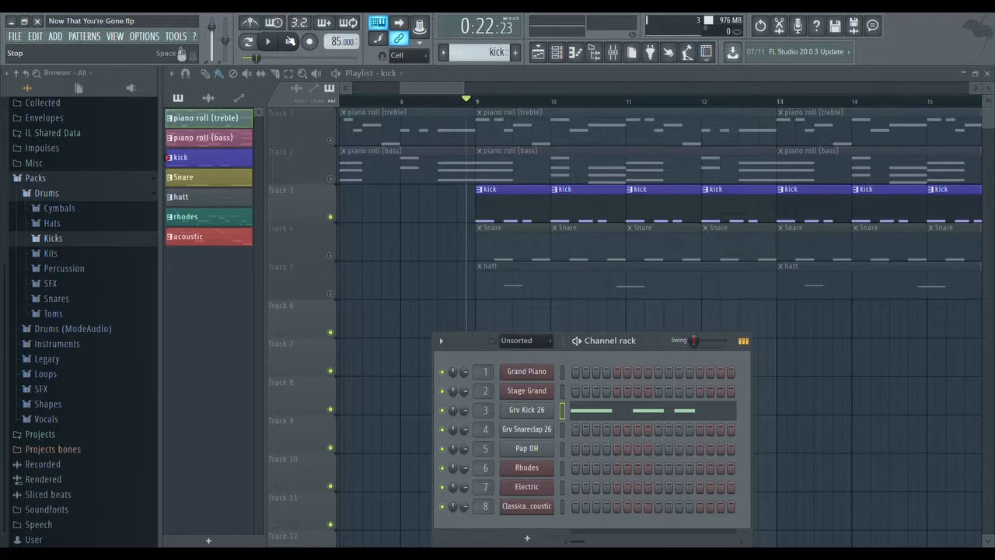
Unmute the Snare and hatt tracks (4 and 5) in the Playlist.
mouse_move(445, 87)
left_mouse_down()
mouse_move(410, 84)
mouse_move(438, 85)
left_mouse_up()
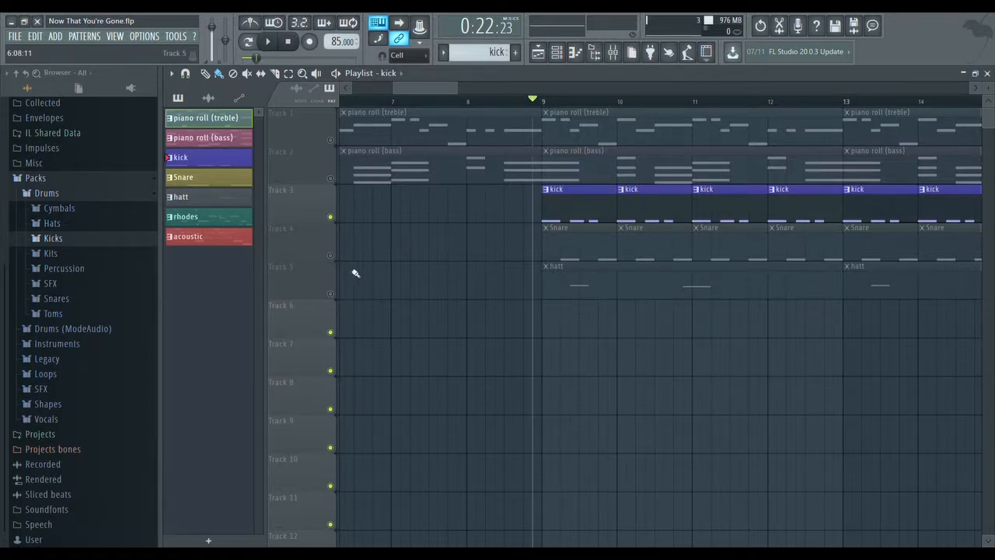
left_click(330, 256)
left_click(330, 293)
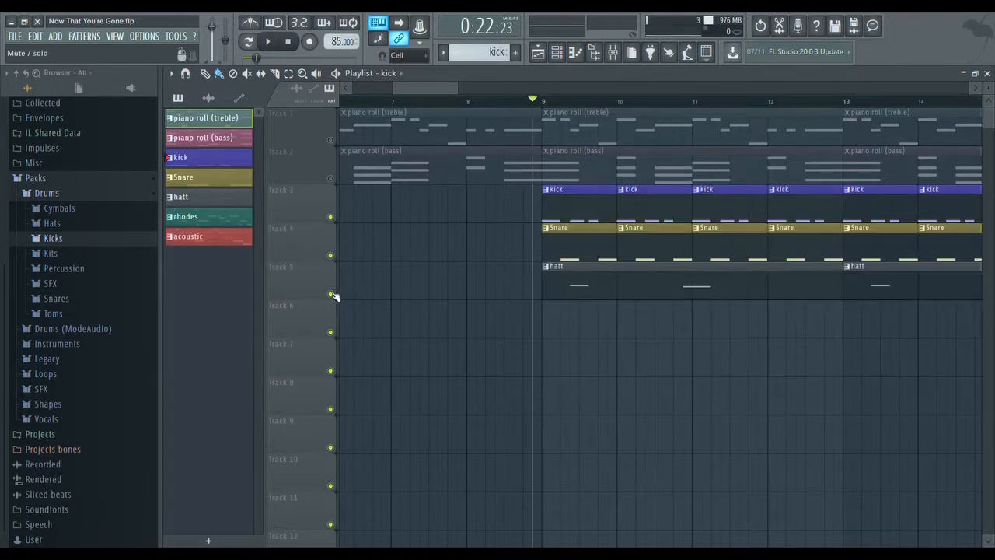
Display the Channel rack and select the Grv Snareclap 26 channel.
left_click(576, 52)
left_click(576, 52)
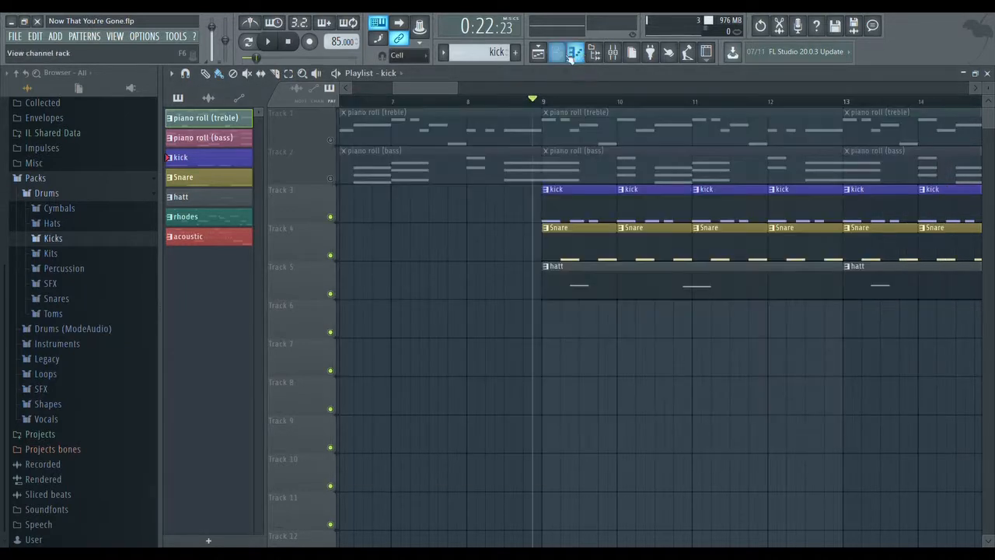
left_click(556, 52)
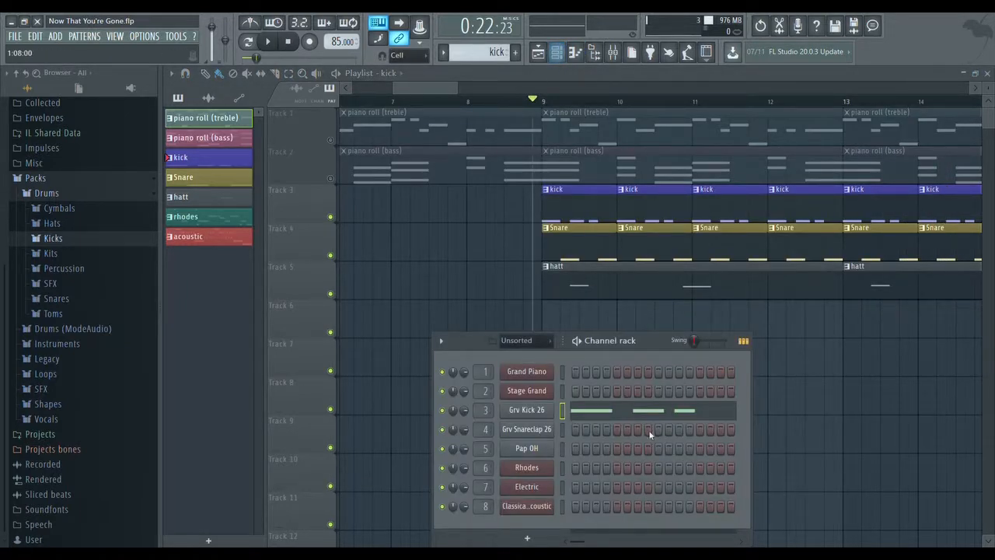
left_click(562, 429)
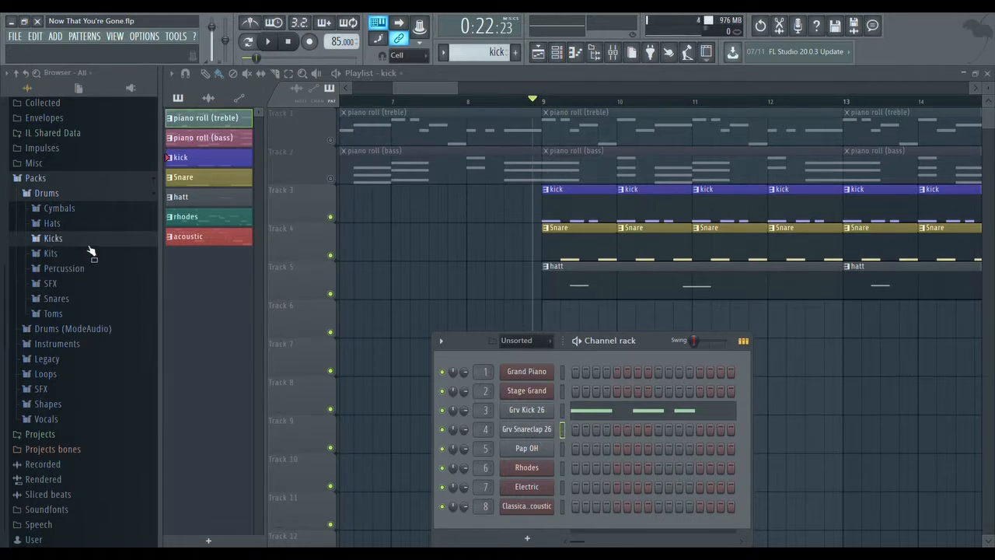
Expand the Snares folder of the Drums pack and audition Grv Snareclap 26.
left_click(68, 300)
scroll(109, 326, "down", 10)
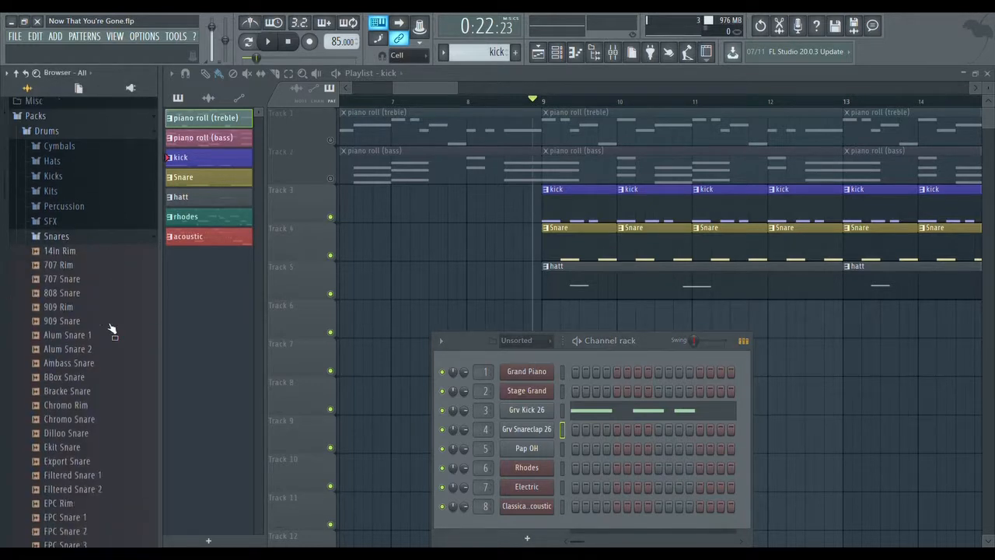
scroll(111, 328, "down", 6)
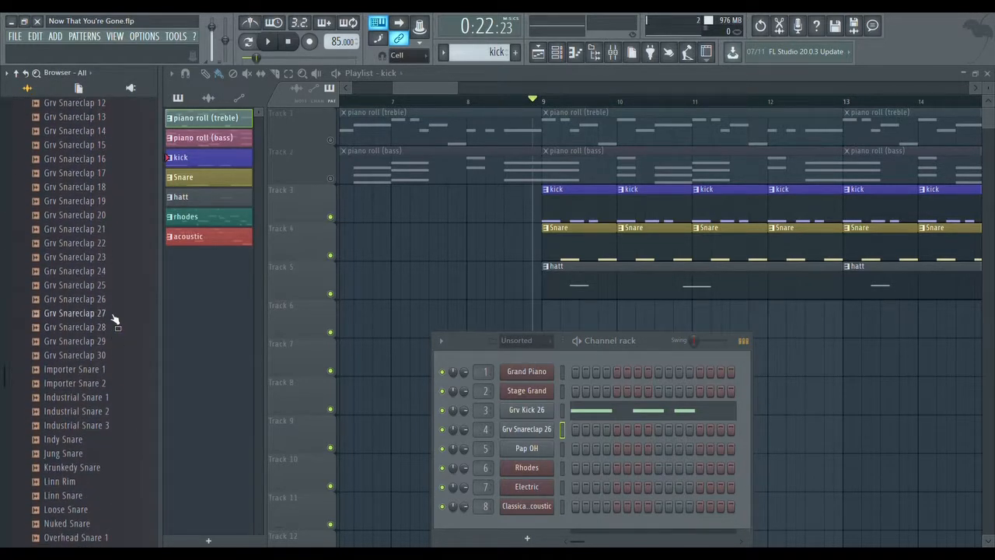
left_click(103, 302)
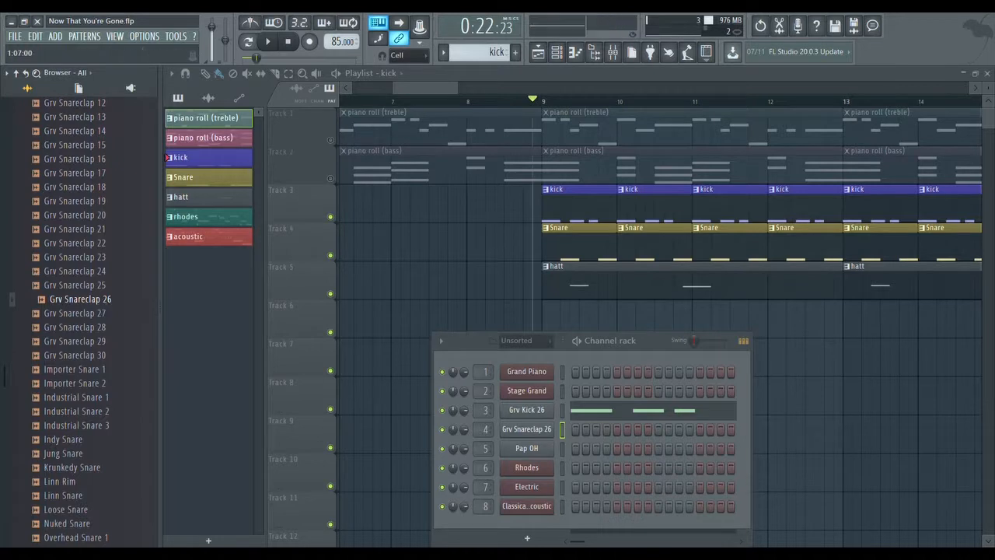
Select the Pap OH channel, view its sample settings and close them.
left_click(563, 448)
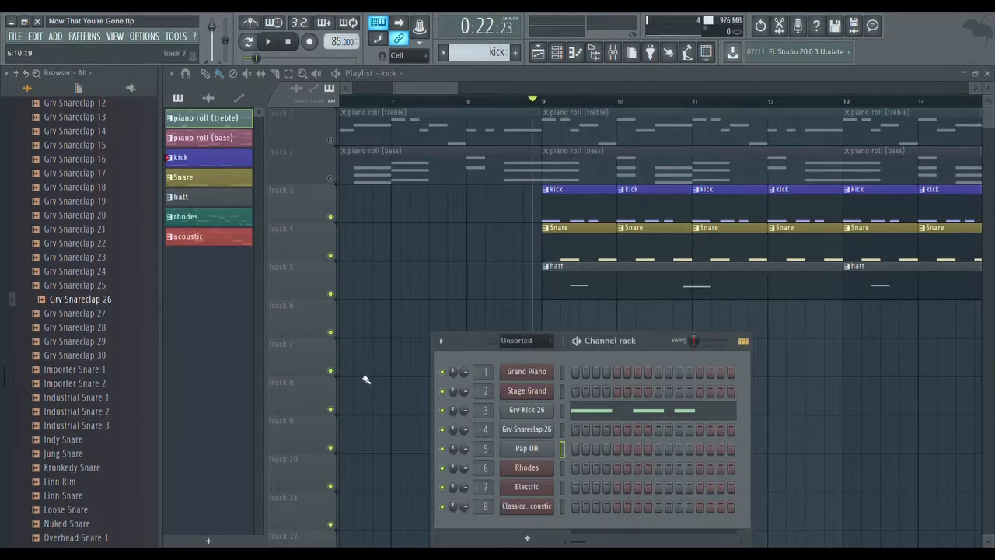
left_click(529, 448)
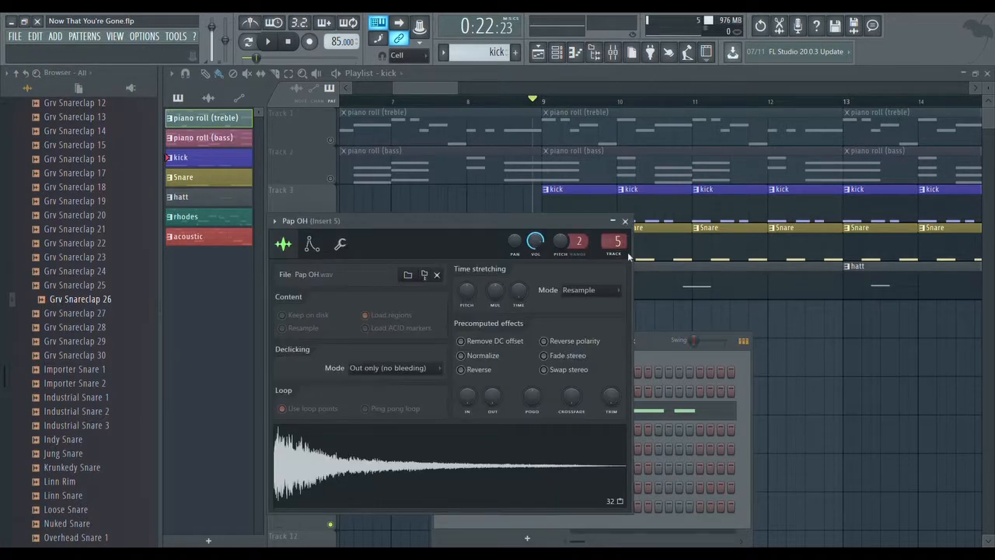
left_click(628, 226)
Collapse the Snares folder and expand the Hats folder in the Drums pack.
scroll(34, 223, "up", 4)
scroll(35, 223, "up", 5)
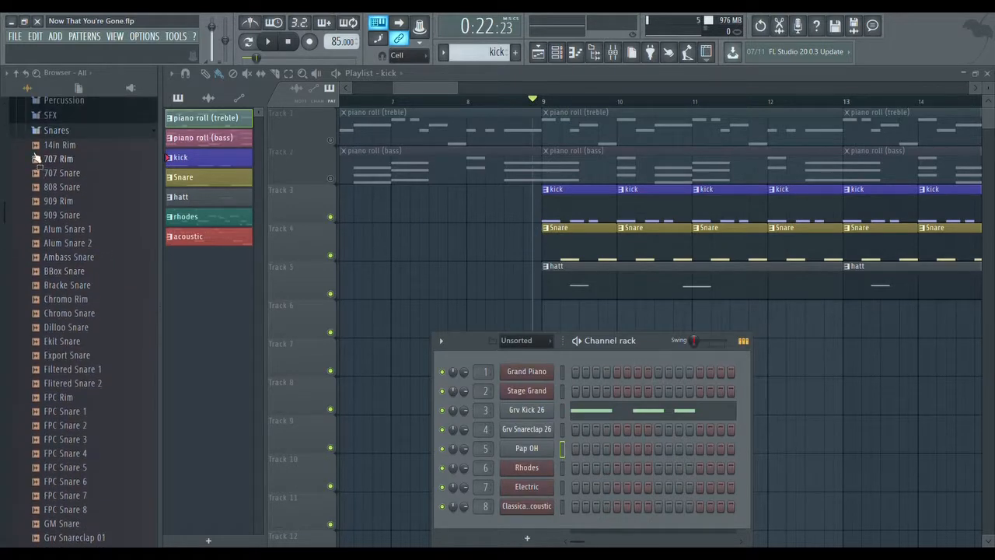
left_click(64, 140)
left_click(52, 223)
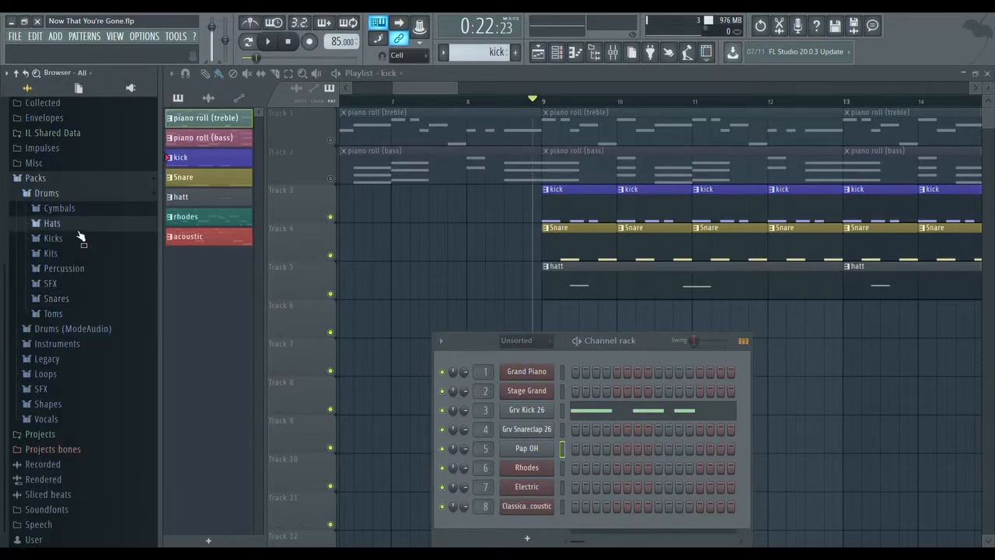
Audition the samples in the Hats folder one after another, down to Grv CH 08.
left_click(66, 350)
key("Down")
key("Down")
key("Down")
key("Down")
key("Down")
key("Down")
key("Down")
key("Down")
key("Down")
key("Down")
key("Down")
key("Down")
key("Down")
key("Down")
key("Down")
key("Down")
key("Down")
key("Down")
key("Down")
key("Down")
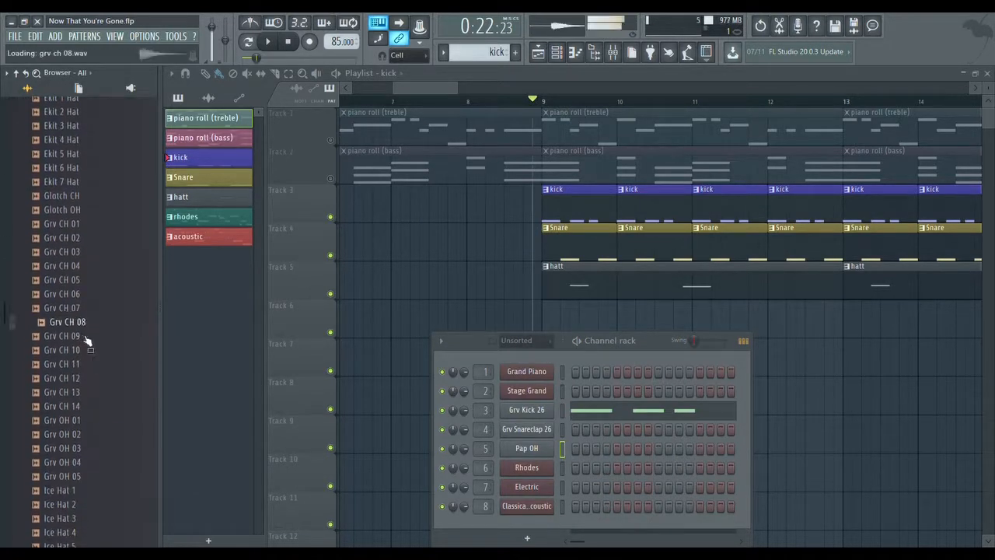
Find the Pap samples further down the Hats folder and audition OverH OH and Pap OH.
scroll(101, 452, "down", 12)
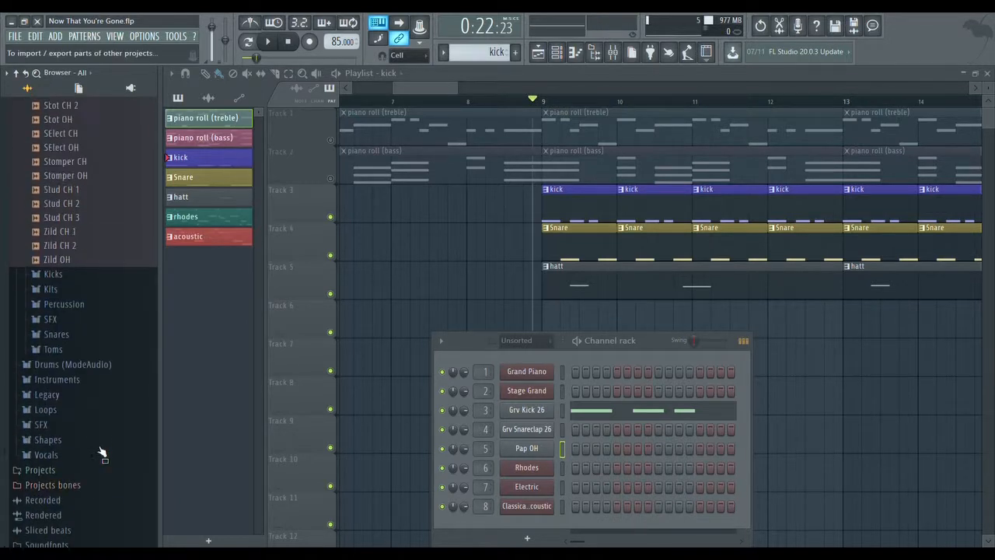
scroll(101, 451, "up", 3)
scroll(79, 398, "up", 2)
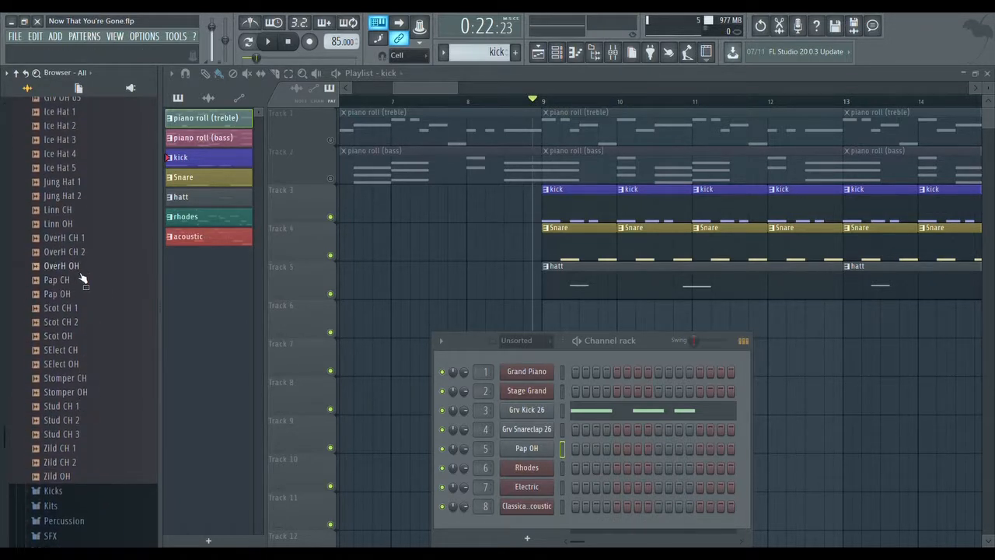
left_click(75, 267)
left_click(56, 295)
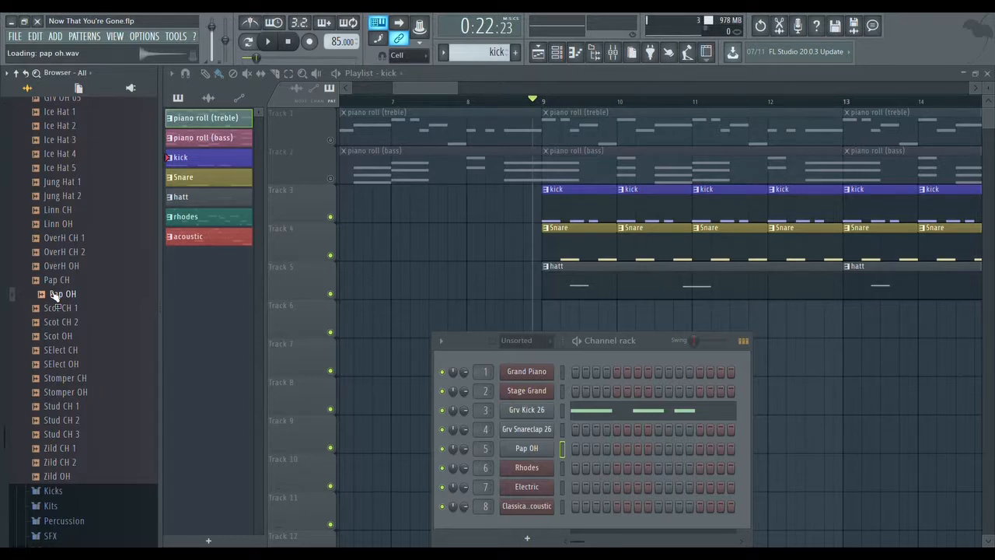
Audition other hats for comparison: OverH OH, OverH CH 1, Jung Hat 2, Grv CH 13 and Ekit 4 Hat.
left_click(55, 266)
left_click(66, 240)
left_click(69, 196)
scroll(72, 214, "up", 6)
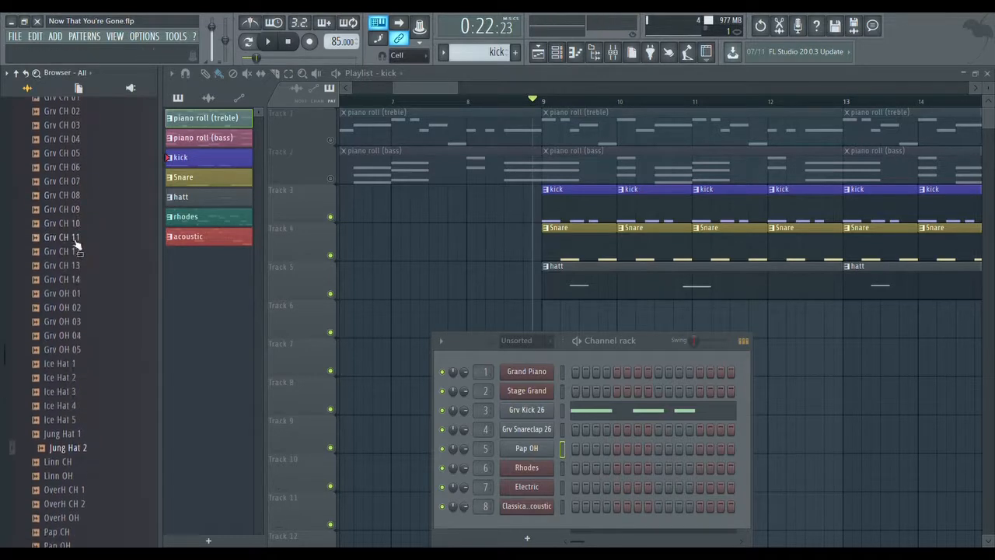
left_click(76, 264)
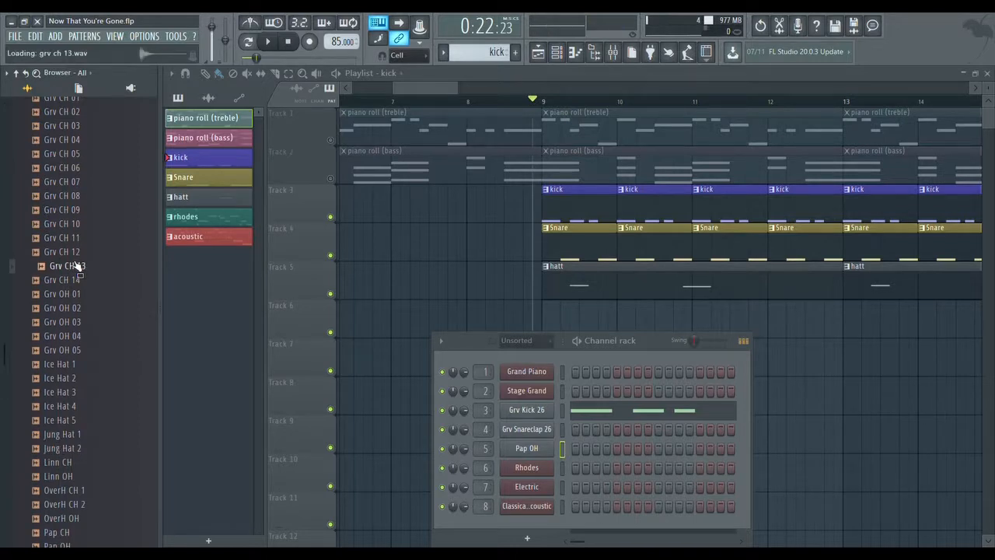
scroll(77, 264, "up", 4)
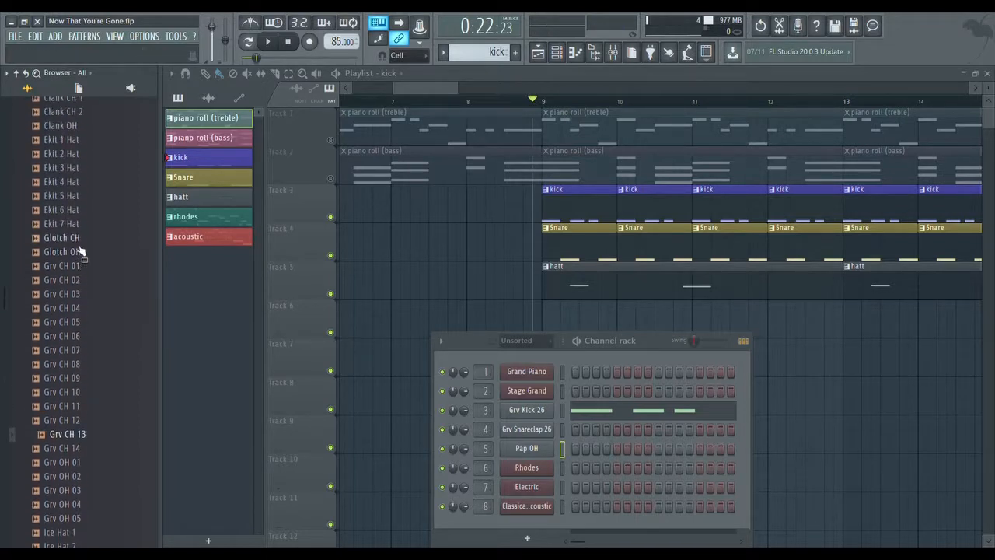
left_click(80, 185)
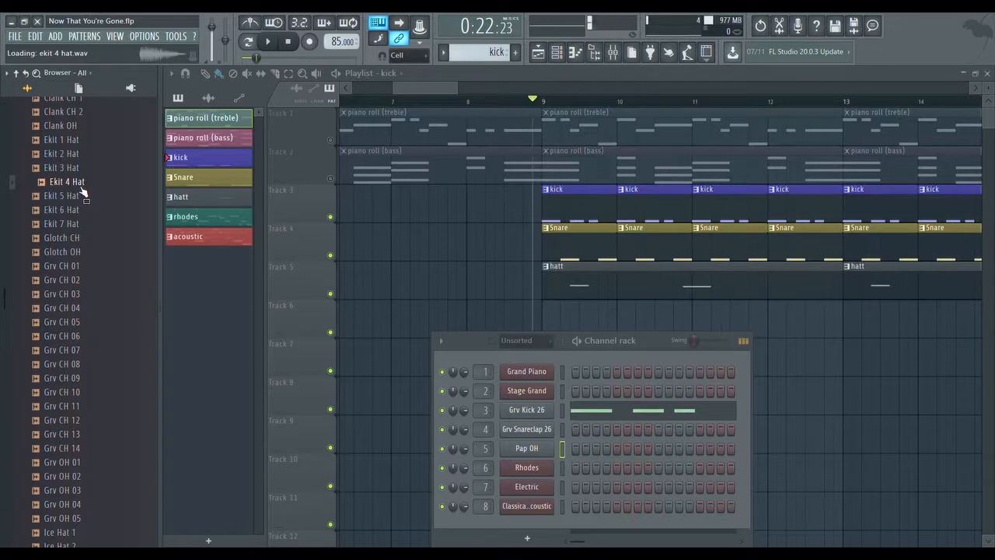
Audition the Pap OH sample again and collapse the Hats folder.
scroll(81, 190, "down", 12)
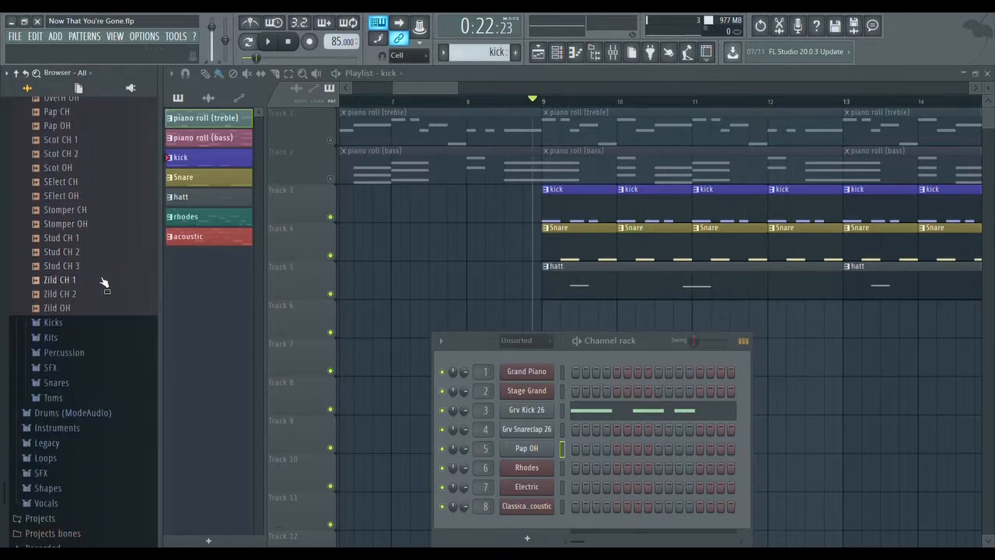
scroll(103, 213, "up", 4)
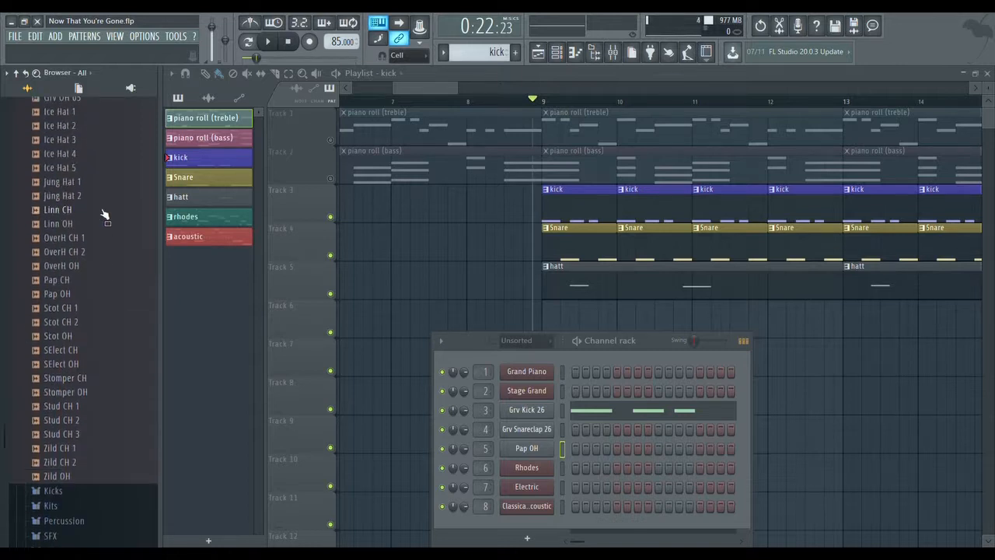
left_click(74, 298)
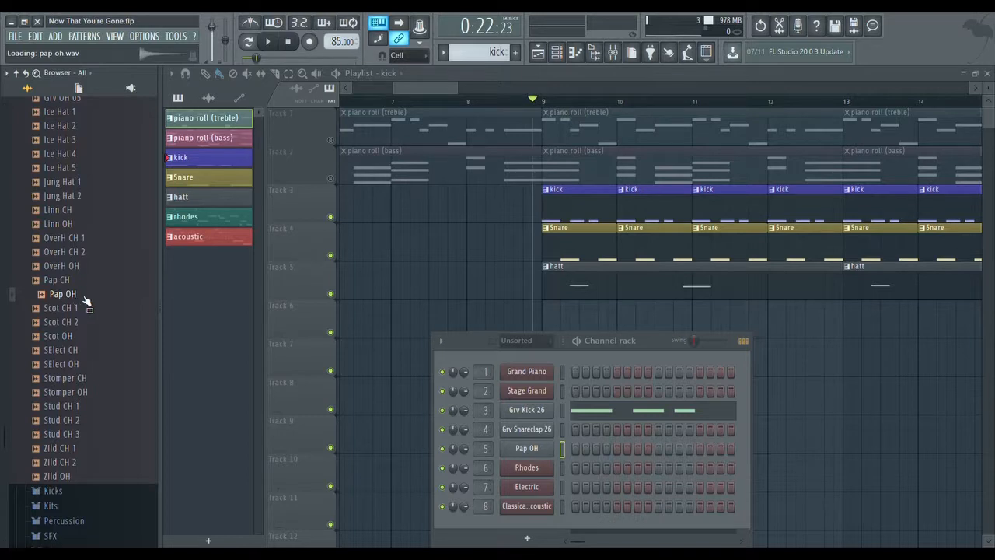
scroll(87, 303, "up", 15)
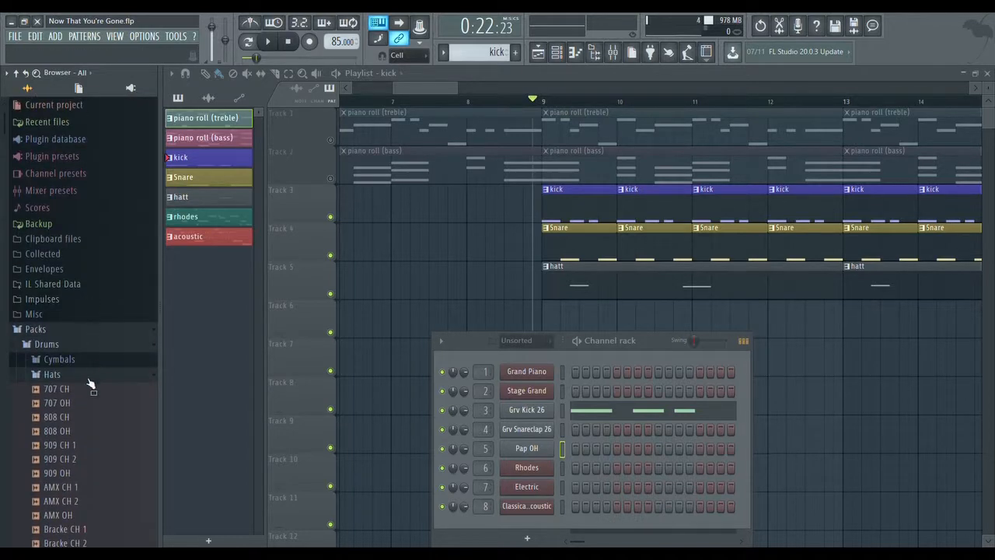
left_click(87, 378)
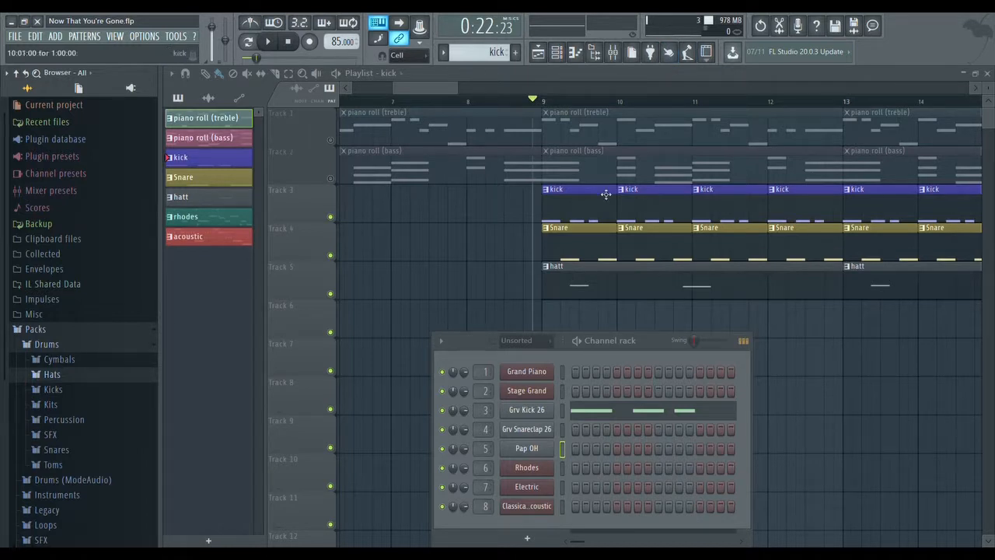
Play the kick, snare and hatt tracks together from just before bar 9 into bar 16, following the playhead, and stop playback.
left_click(270, 42)
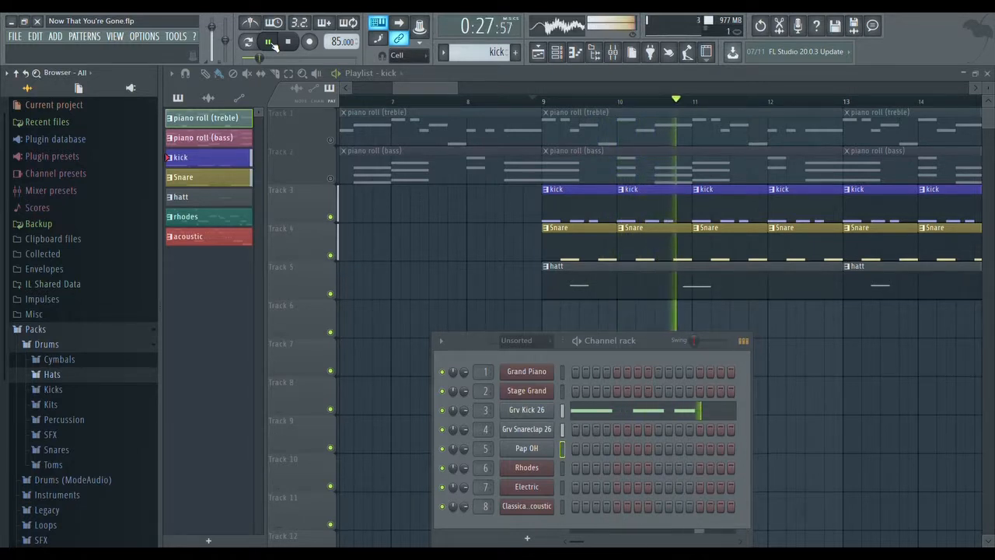
left_click_drag(448, 92, 468, 91)
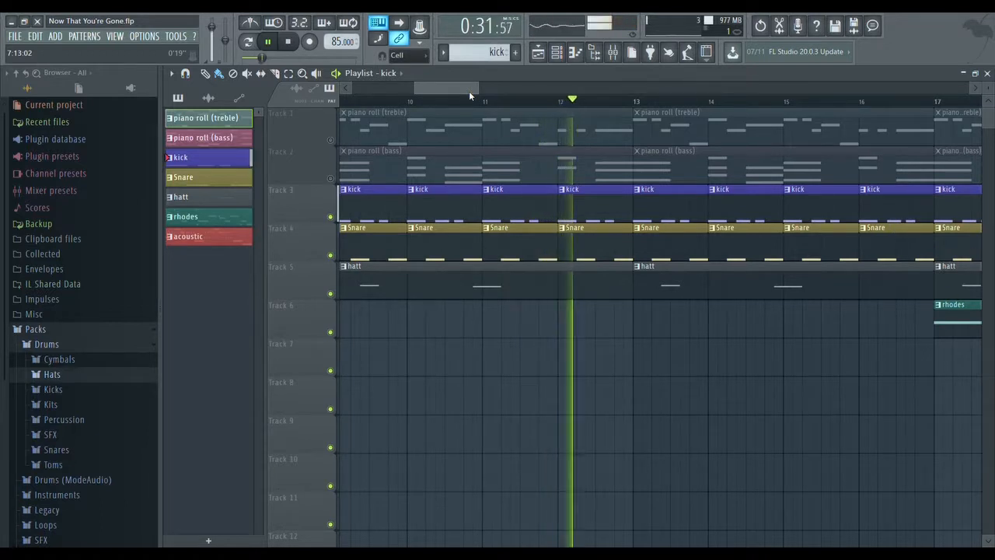
left_click_drag(469, 91, 484, 91)
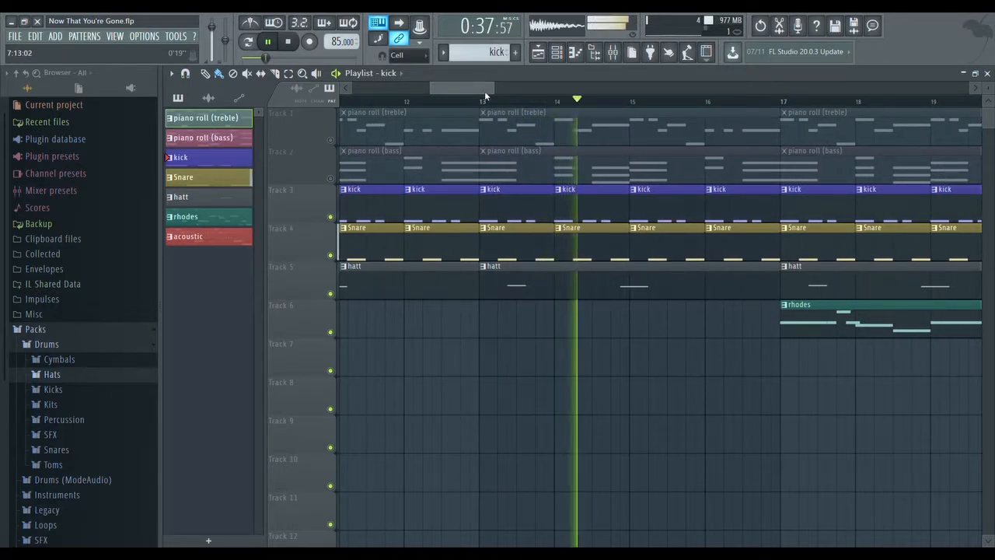
left_click_drag(484, 91, 489, 91)
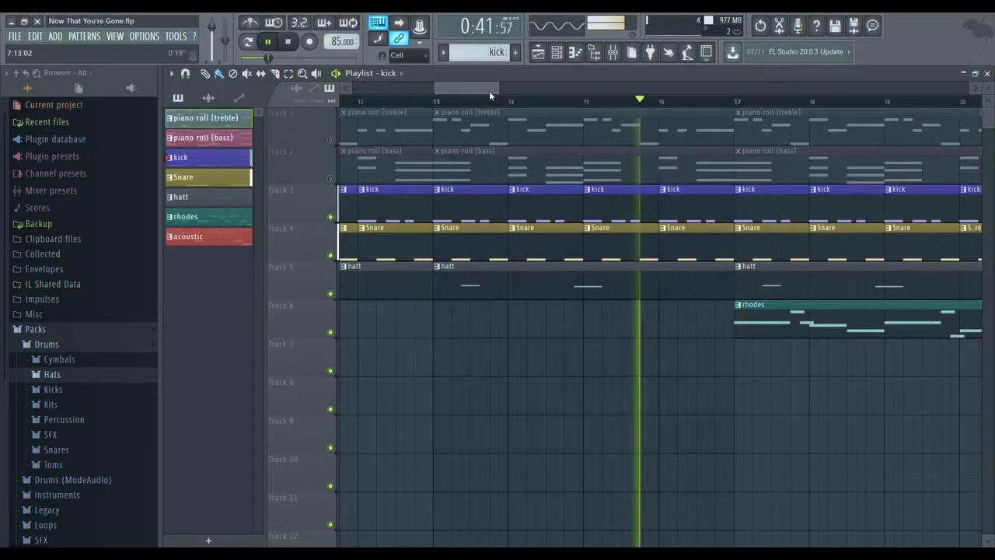
left_click_drag(489, 91, 499, 87)
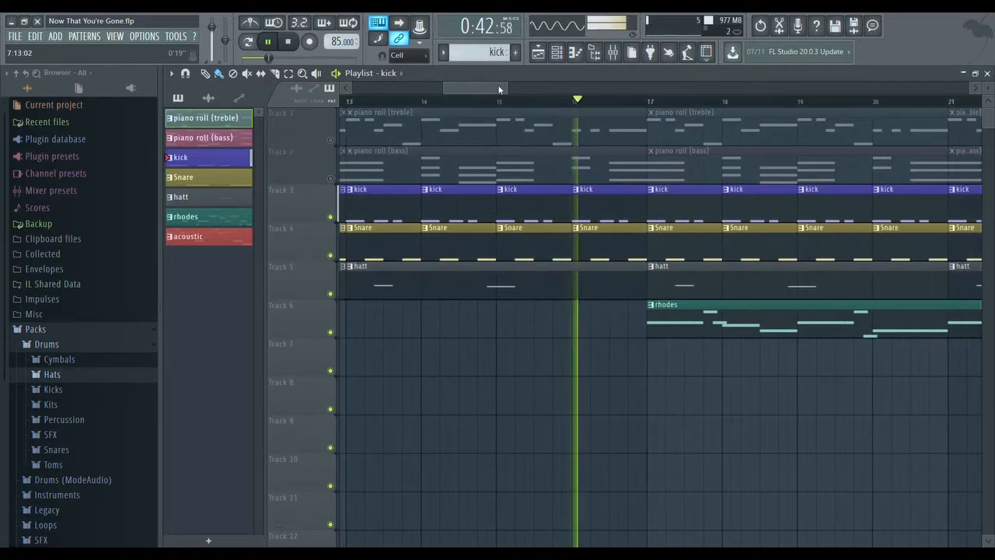
left_click(297, 45)
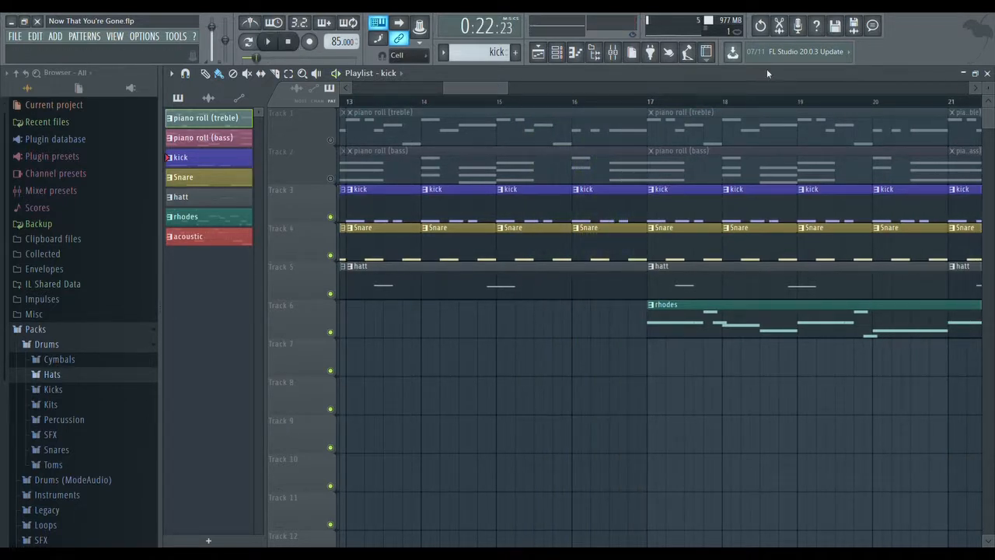
Mute the kick, Snare and hatt tracks (Tracks 3 to 5) in the playlist.
mouse_move(435, 90)
left_mouse_down()
mouse_move(386, 89)
mouse_move(438, 90)
left_mouse_up()
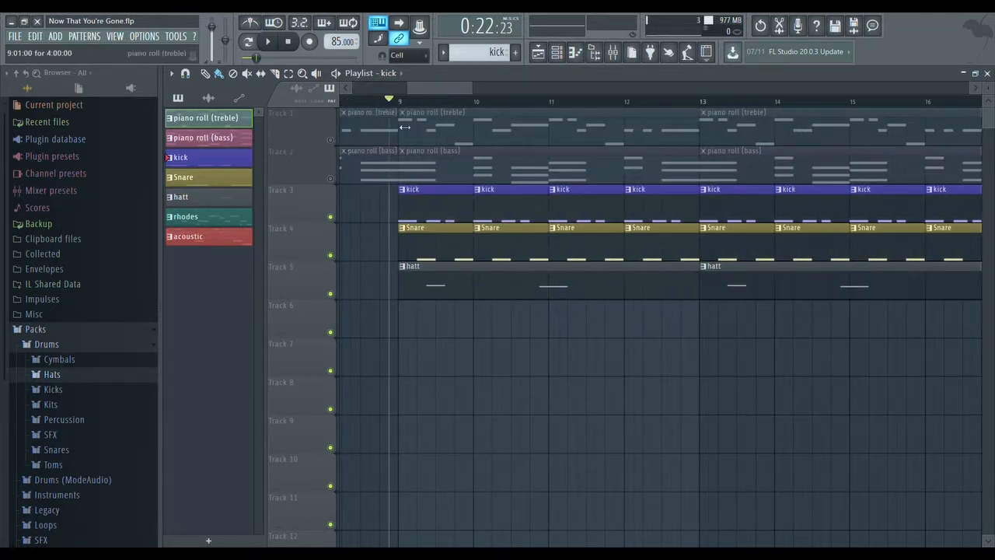
mouse_move(432, 89)
left_mouse_down()
mouse_move(500, 87)
mouse_move(408, 99)
mouse_move(437, 101)
mouse_move(427, 101)
left_mouse_up()
left_click(331, 217)
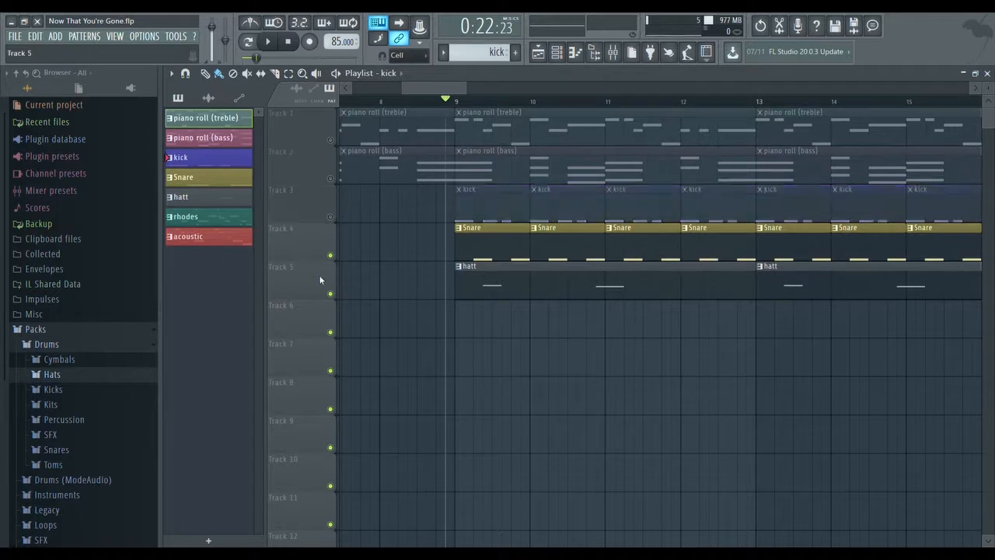
left_click(331, 255)
left_click(330, 294)
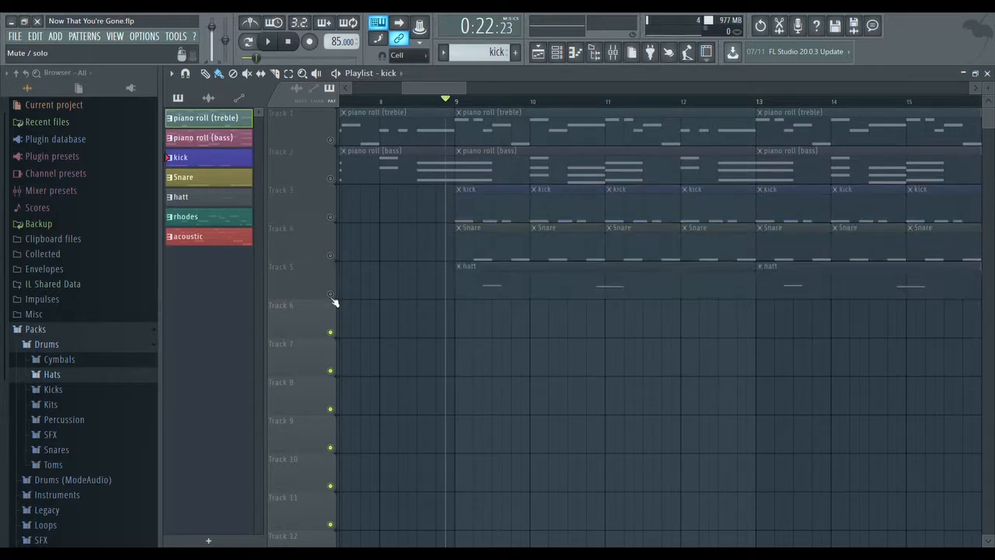
Switch the piano roll (treble) track on and off a few times, leaving it muted.
left_click(332, 140)
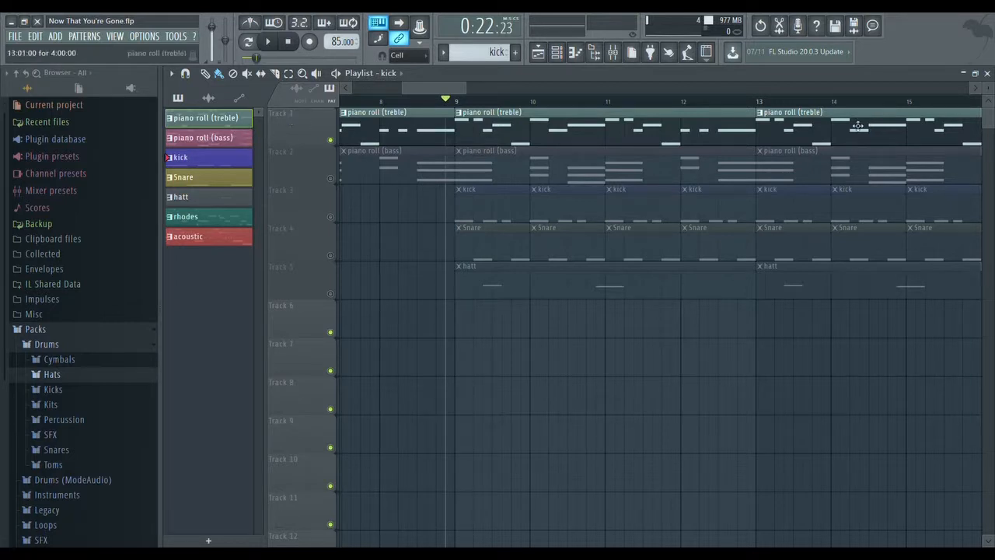
left_click(331, 141)
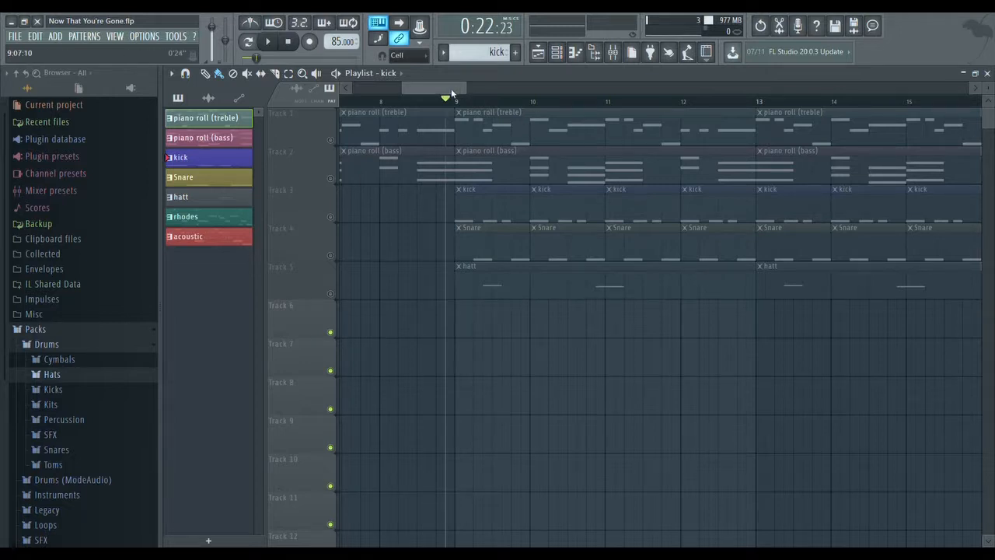
left_click_drag(451, 89, 354, 88)
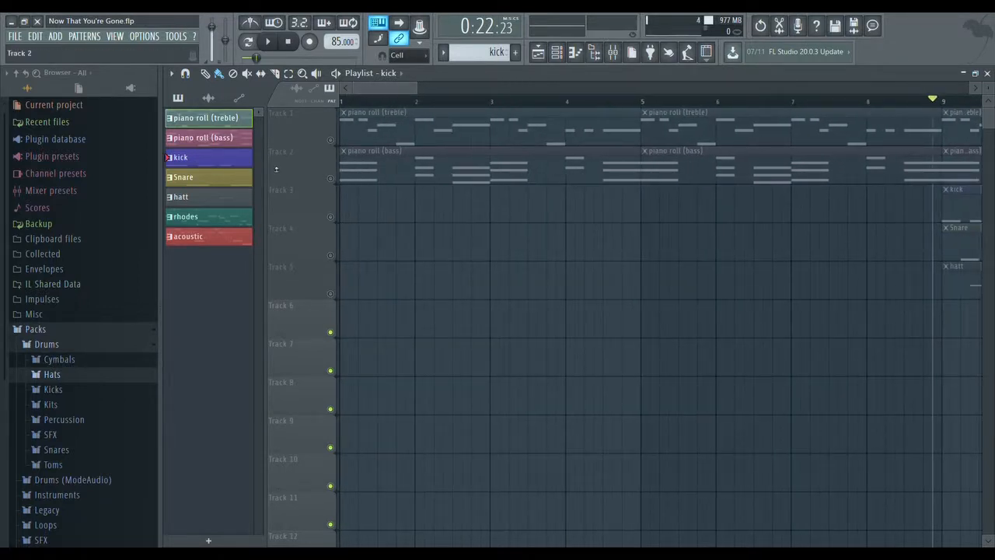
left_click(330, 140)
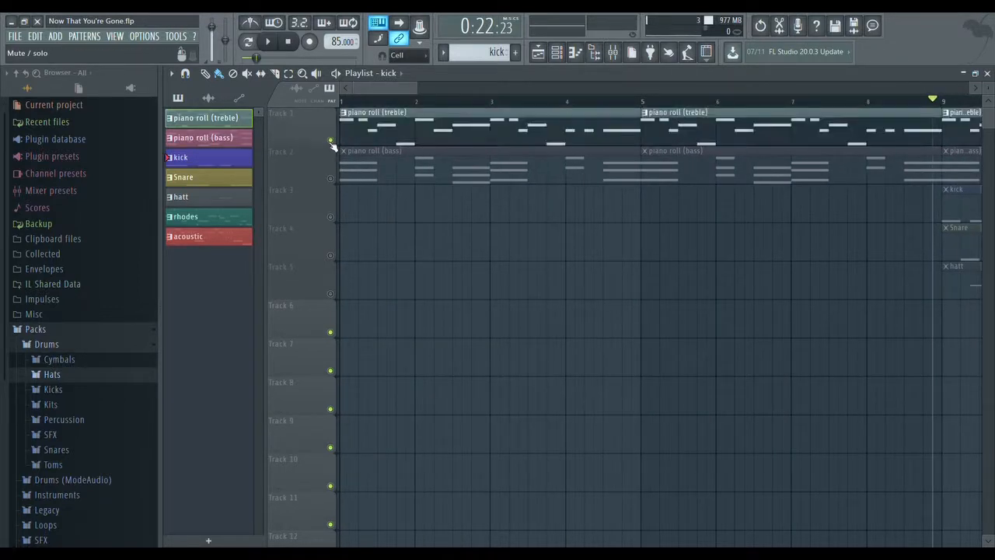
left_click(330, 140)
left_click(331, 141)
left_click(331, 141)
Set the playback position to bar 17, at the start of the rhodes clip on Track 6.
left_click_drag(375, 89, 476, 89)
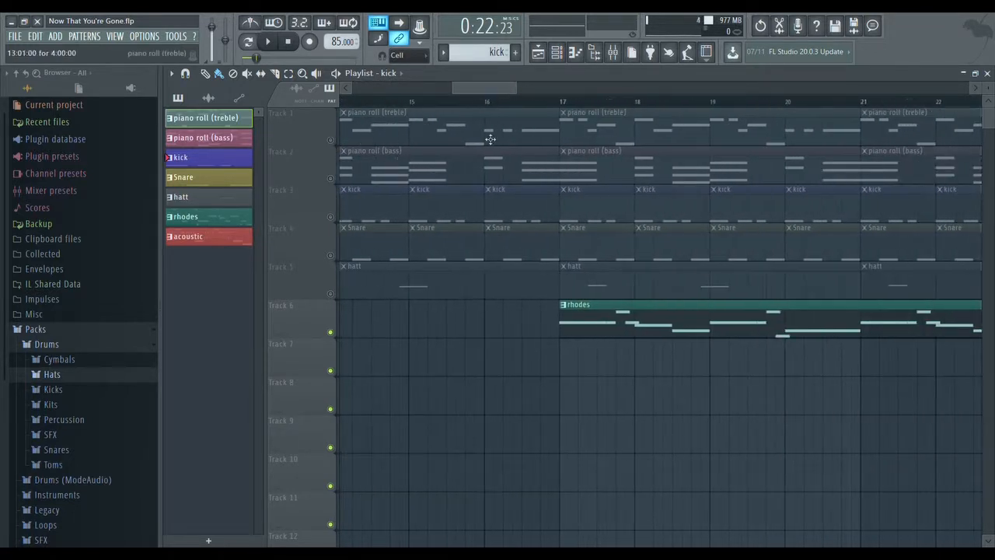
left_click(559, 101)
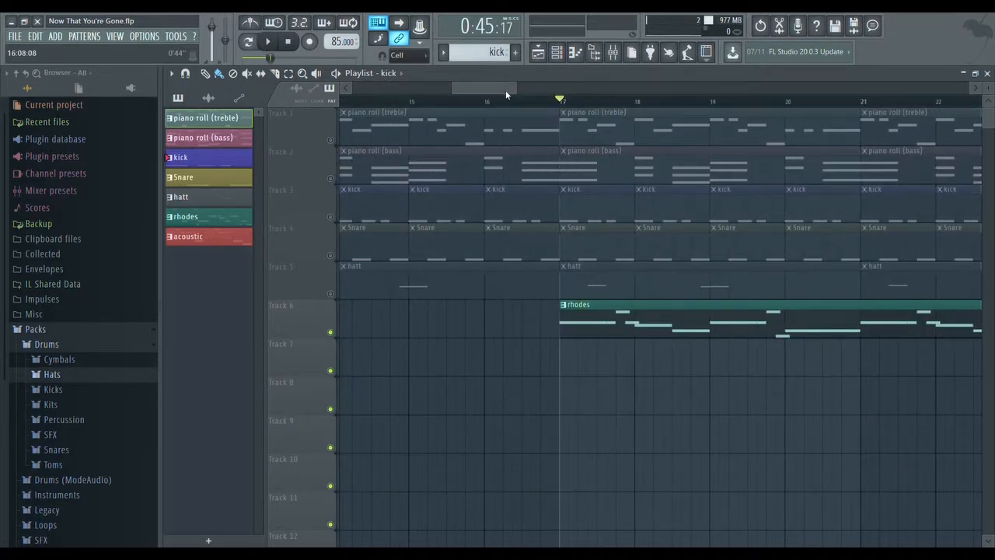
mouse_move(504, 90)
left_mouse_down()
mouse_move(530, 90)
mouse_move(518, 92)
left_mouse_up()
mouse_move(524, 98)
left_mouse_down()
mouse_move(846, 98)
mouse_move(376, 99)
mouse_move(563, 103)
mouse_move(508, 104)
left_mouse_up()
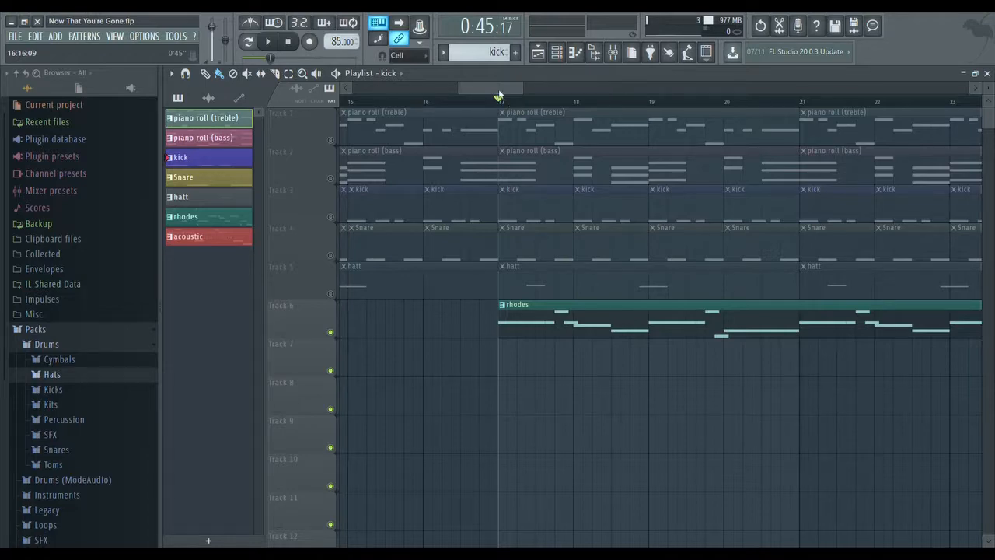
Place the playback position just before bar 66, near the end of the acoustic clip on Track 7.
left_click_drag(498, 93, 868, 109)
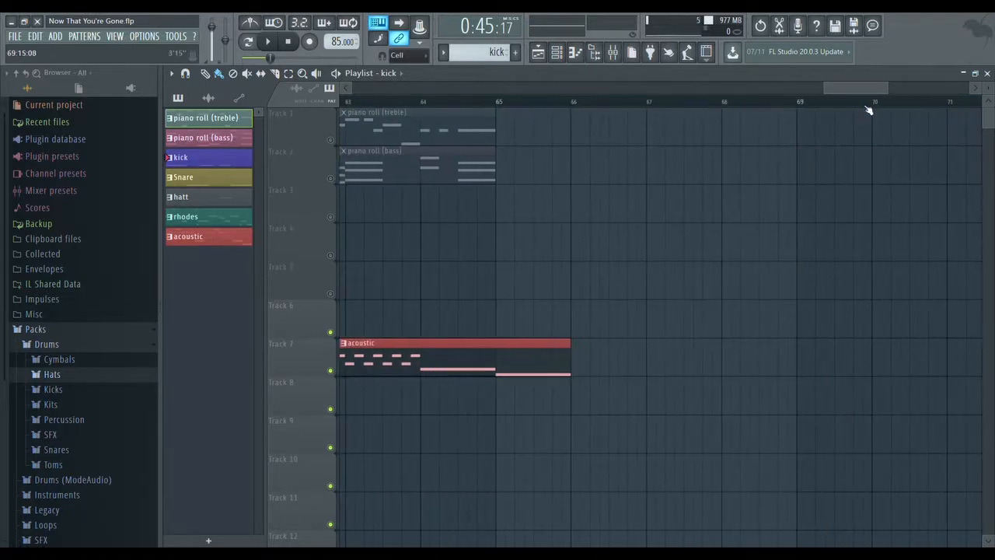
left_click(570, 101)
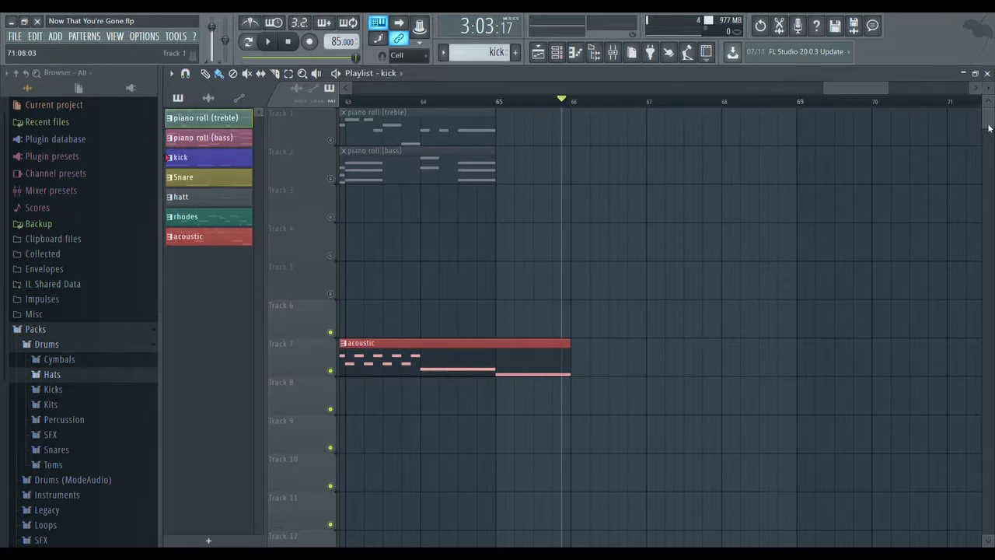
scroll(371, 92, "up", 20)
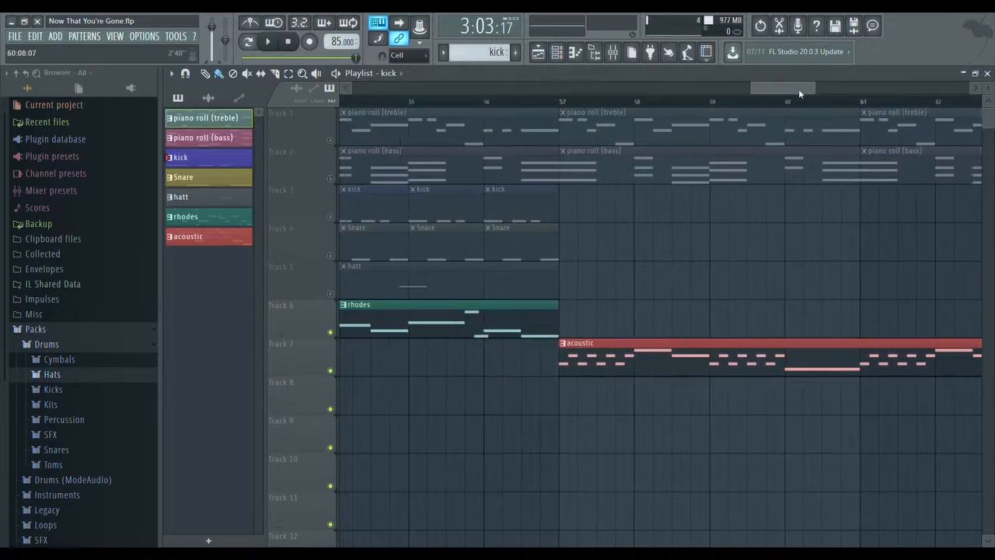
Set the playback position just before bar 17, slightly ahead of the first rhodes clip.
left_click_drag(798, 89, 499, 81)
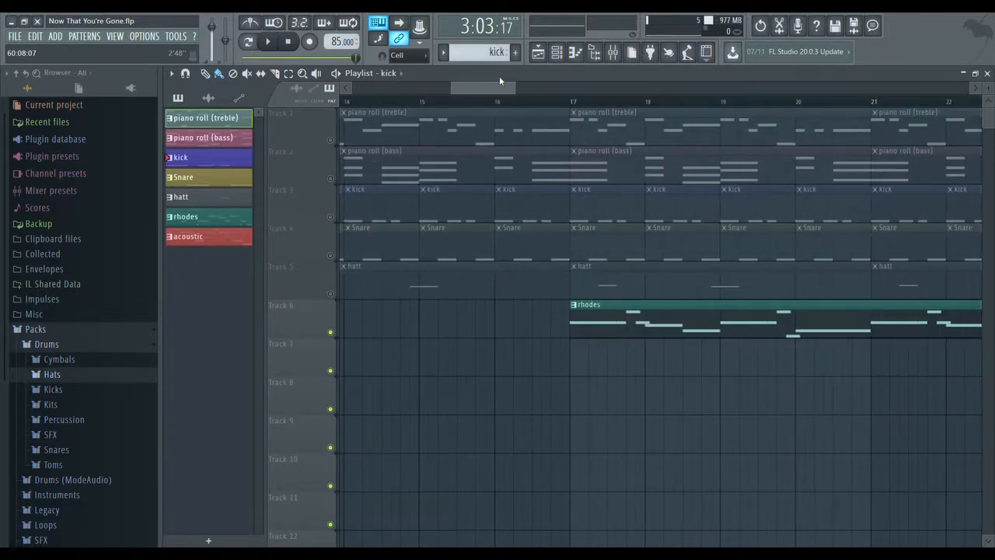
left_click(559, 100)
left_click_drag(493, 89, 437, 87)
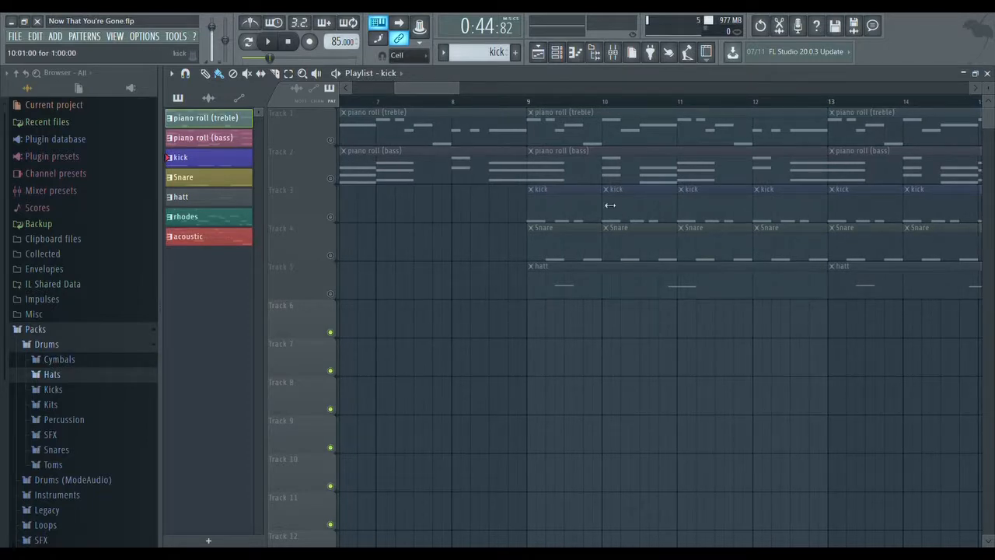
left_click_drag(450, 86, 521, 88)
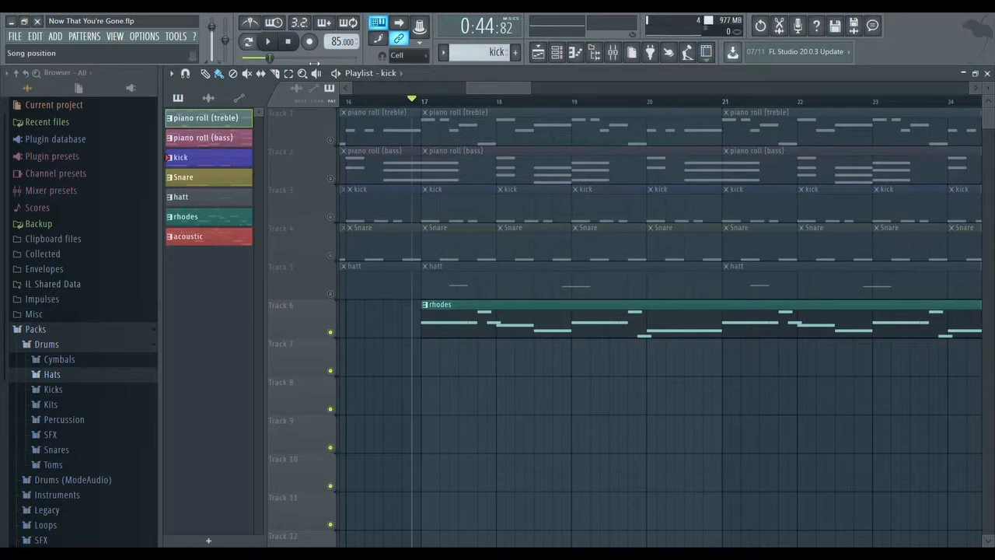
Play the isolated rhodes clip from just before bar 17 to bar 25, and stop playback.
left_click(271, 43)
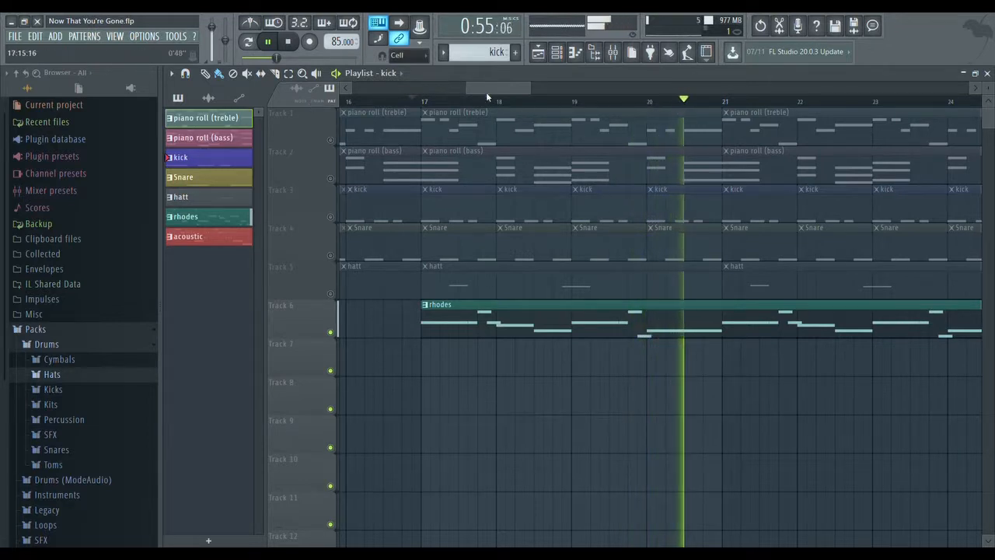
left_click_drag(516, 82, 540, 90)
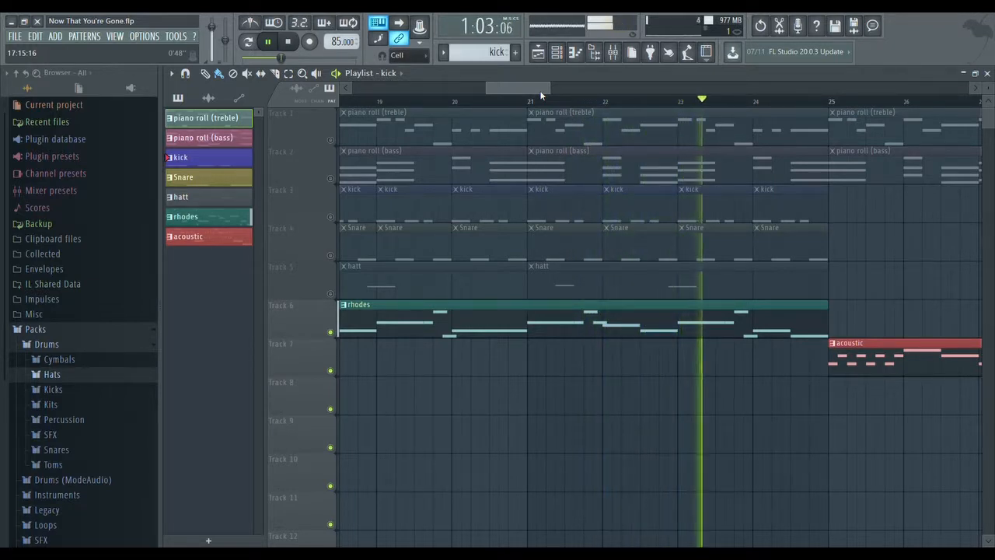
left_click_drag(539, 90, 547, 92)
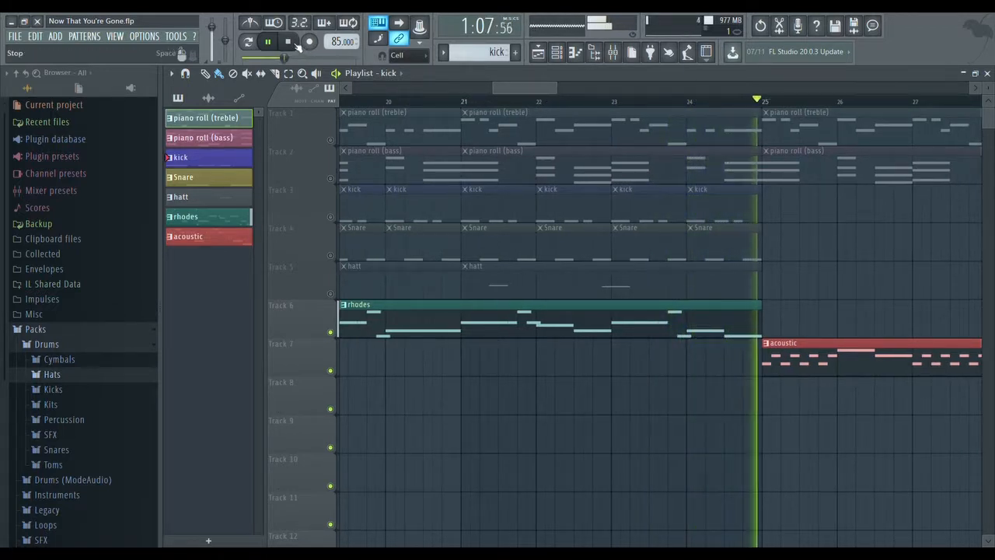
left_click(289, 42)
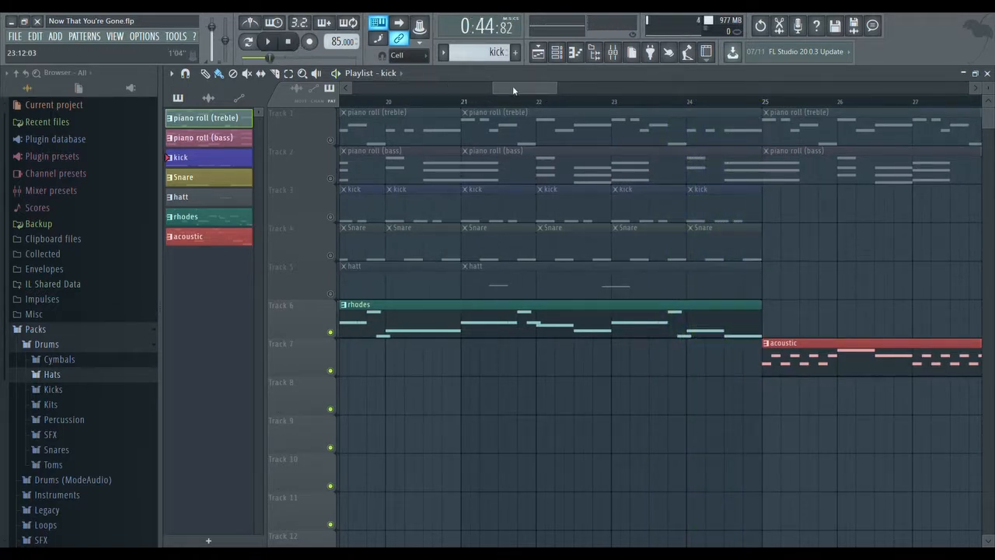
left_click_drag(513, 88, 478, 88)
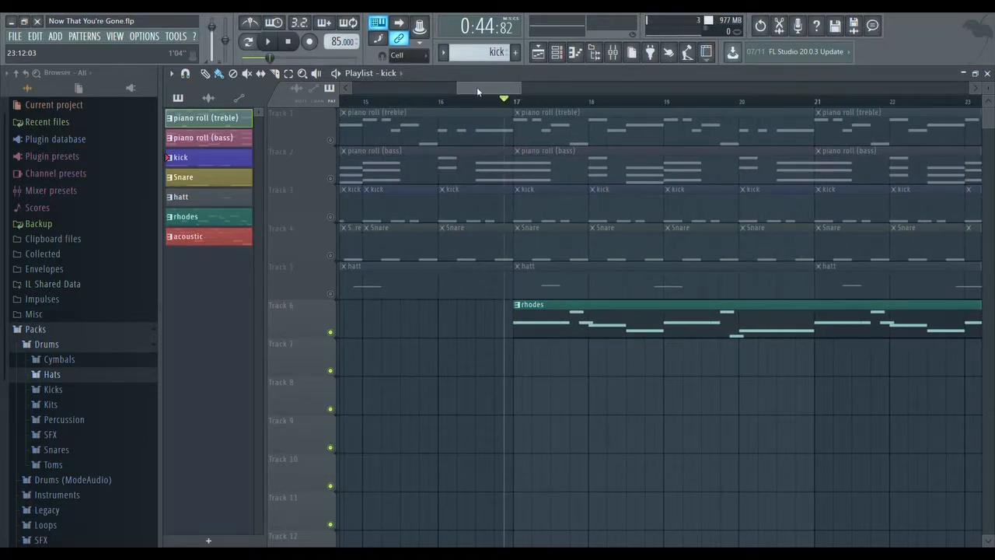
Open the Electric channel's DirectWave instrument from the channel rack and audition notes on its keyboard.
left_click(557, 52)
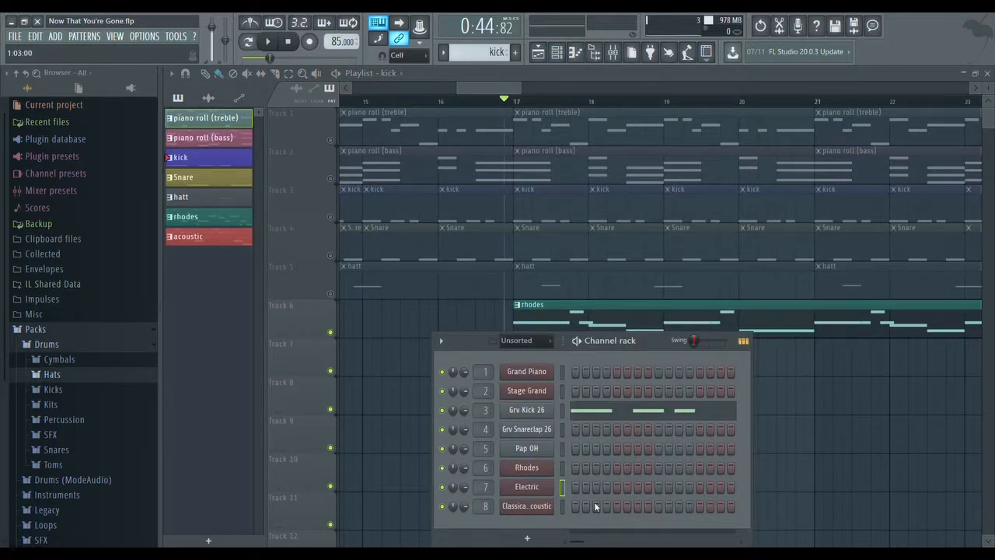
key("ctrl+s")
left_click(536, 487)
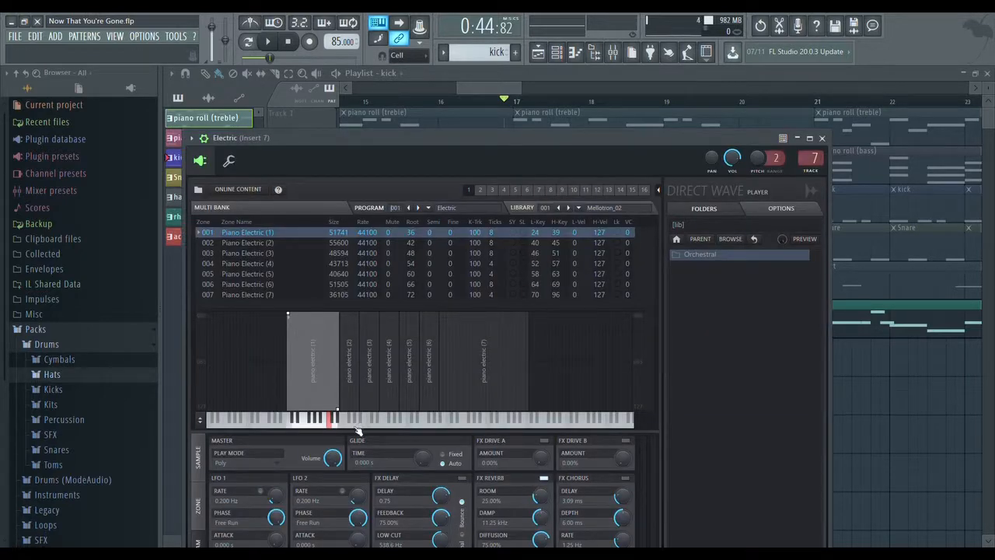
left_click_drag(290, 425, 337, 425)
left_click(321, 426)
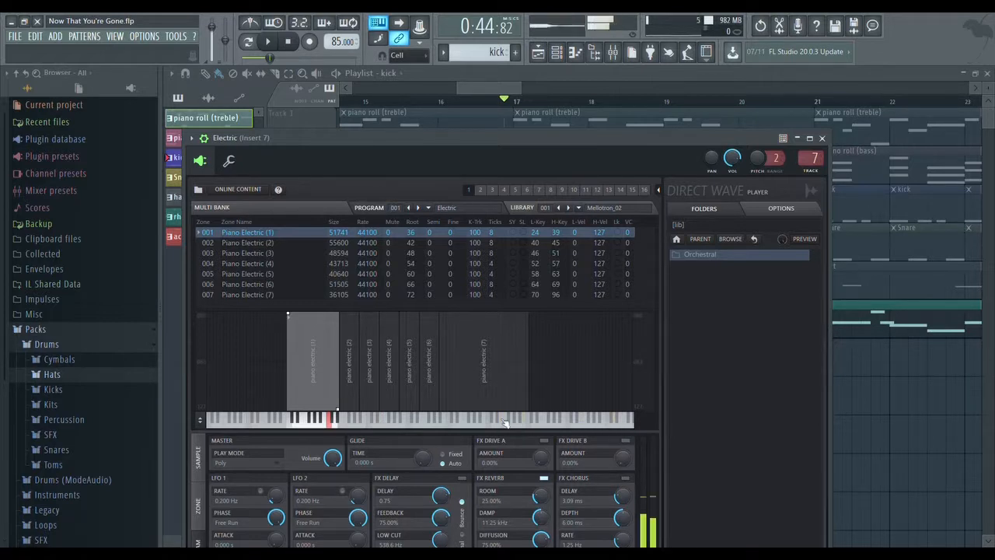
Play the rhodes part again, close the Electric instrument window and pause playback near bar 23.
left_click(266, 43)
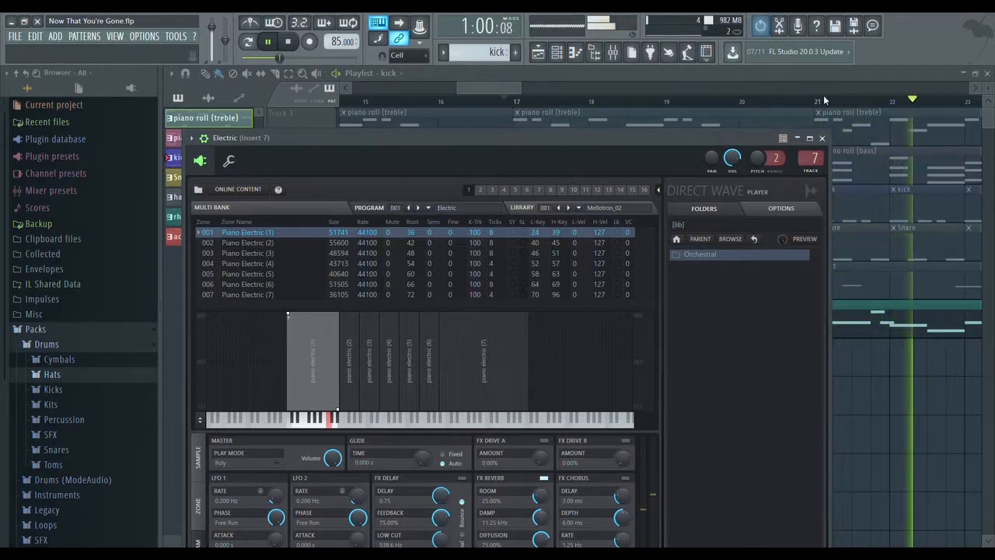
left_click(822, 138)
left_click(273, 47)
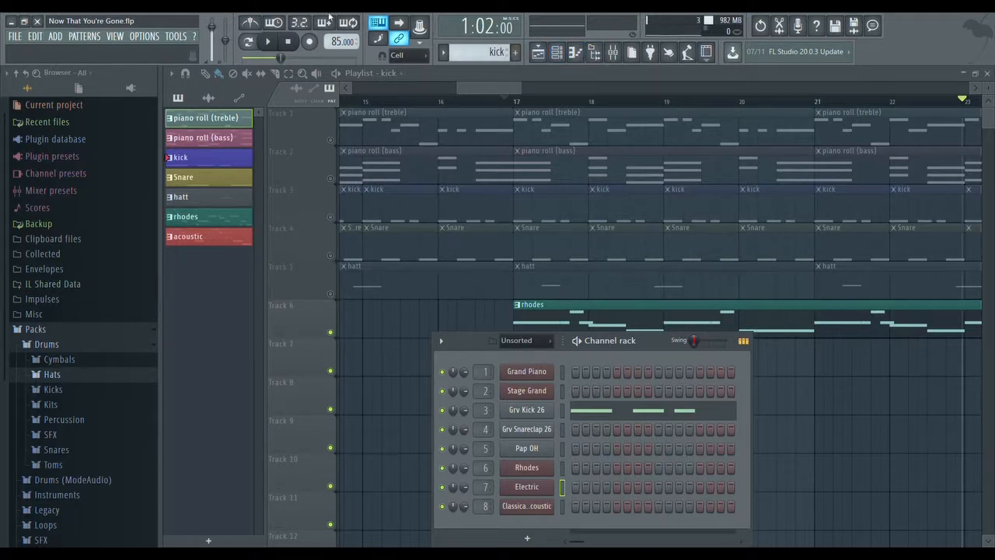
Return the playback position to just before bar 17 and unmute Tracks 1 to 5: both piano rolls, kick, snare and hatt.
left_click_drag(511, 86, 477, 65)
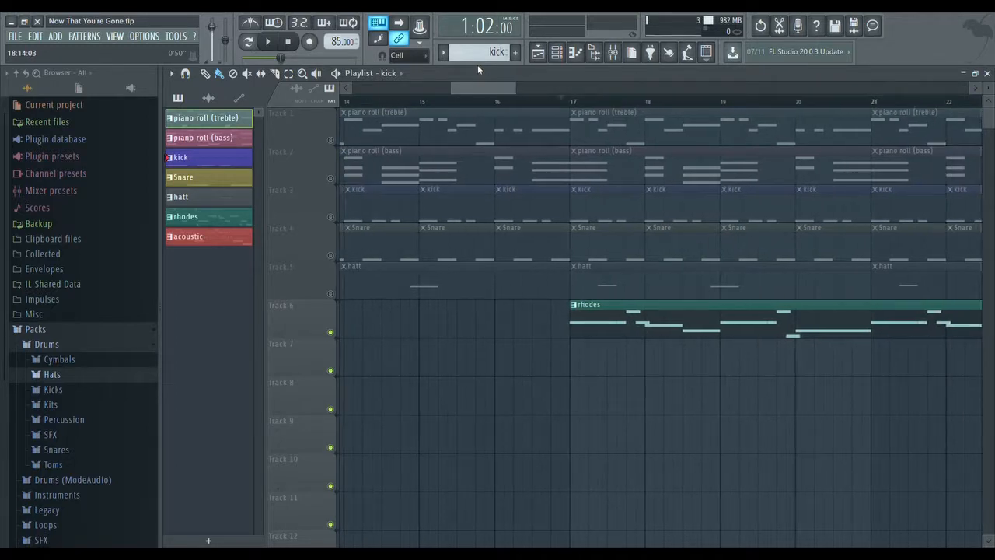
left_click(562, 105)
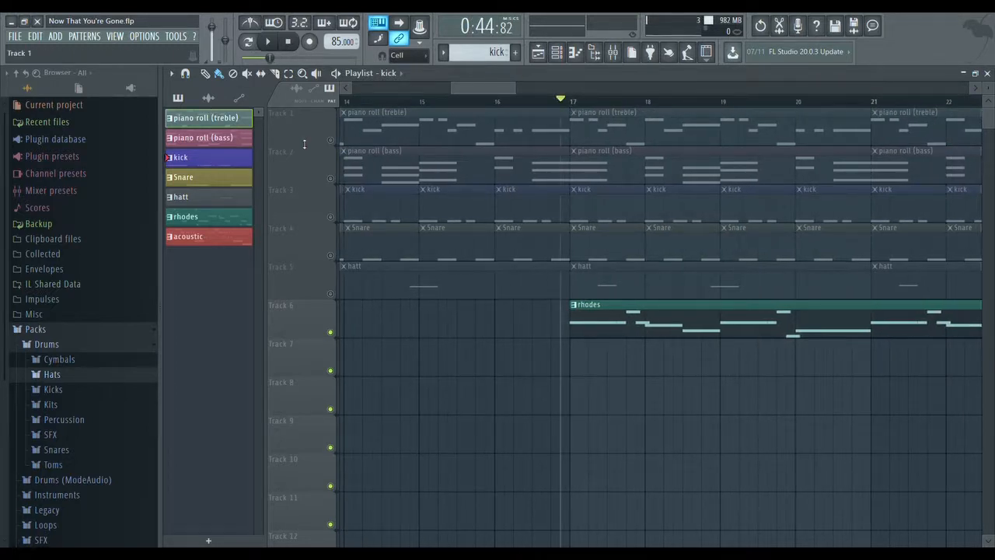
left_click(330, 140)
left_click(331, 178)
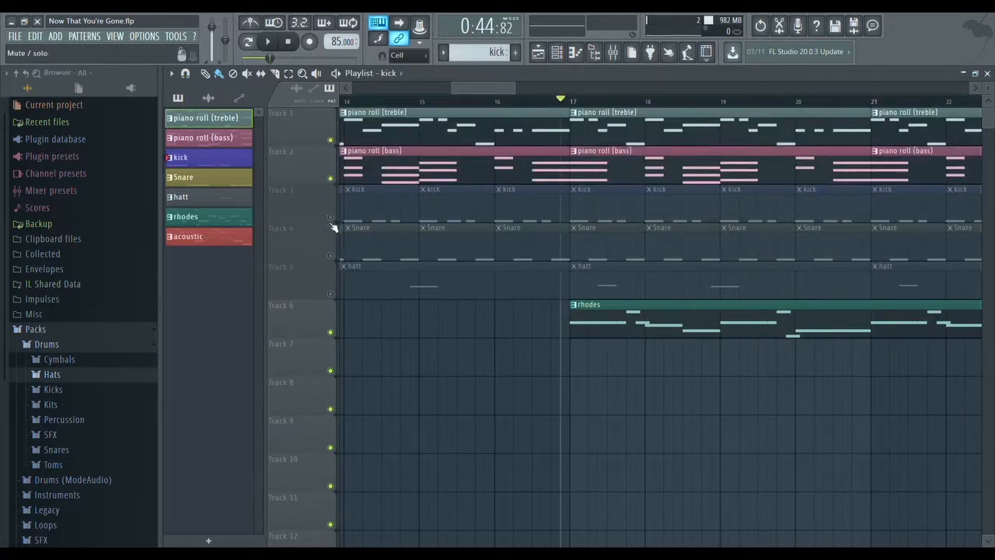
left_click(330, 216)
left_click(331, 255)
left_click(331, 294)
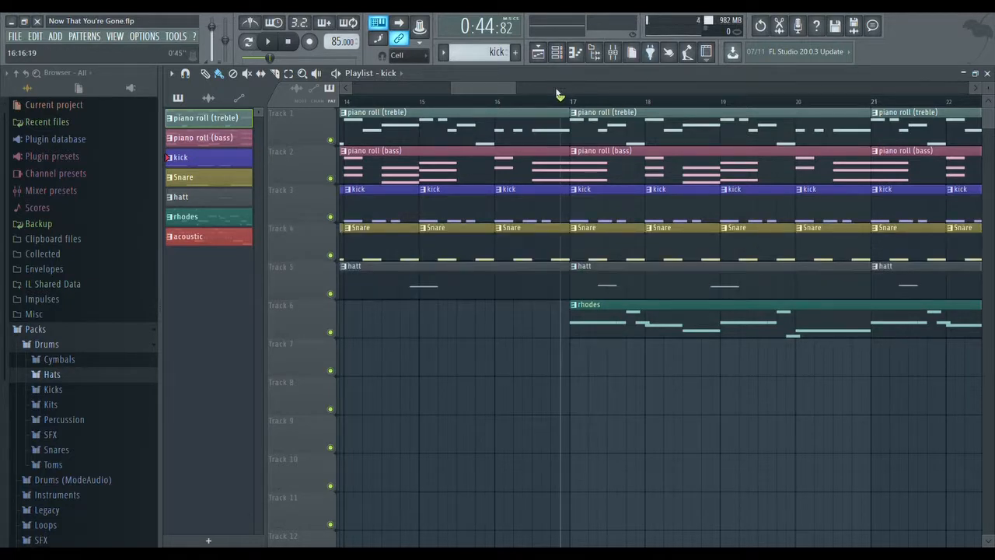
Play the full arrangement with the rhodes from bar 17, following it through bar 24, and stop playback.
mouse_move(503, 87)
left_mouse_down()
mouse_move(488, 88)
mouse_move(512, 90)
mouse_move(485, 103)
left_mouse_up()
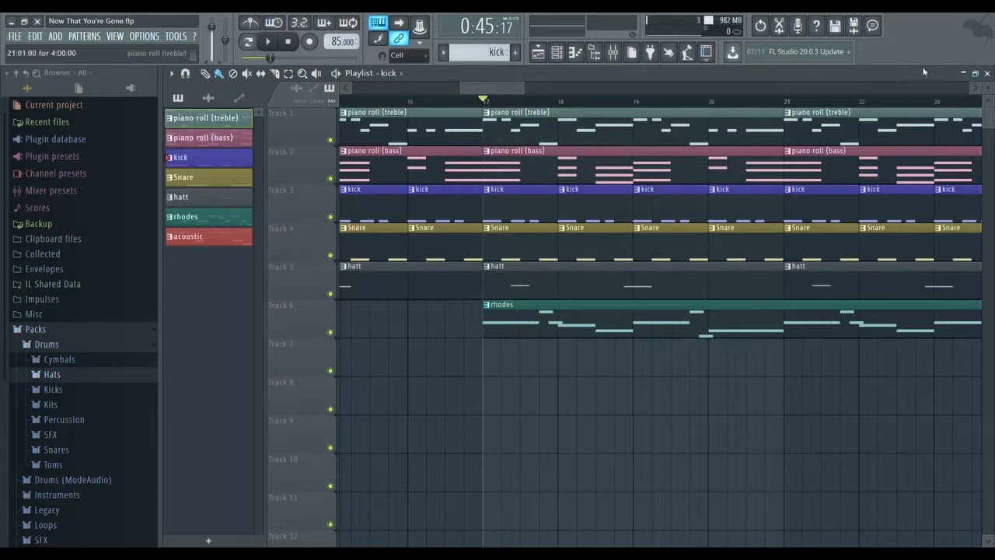
left_click_drag(516, 87, 502, 88)
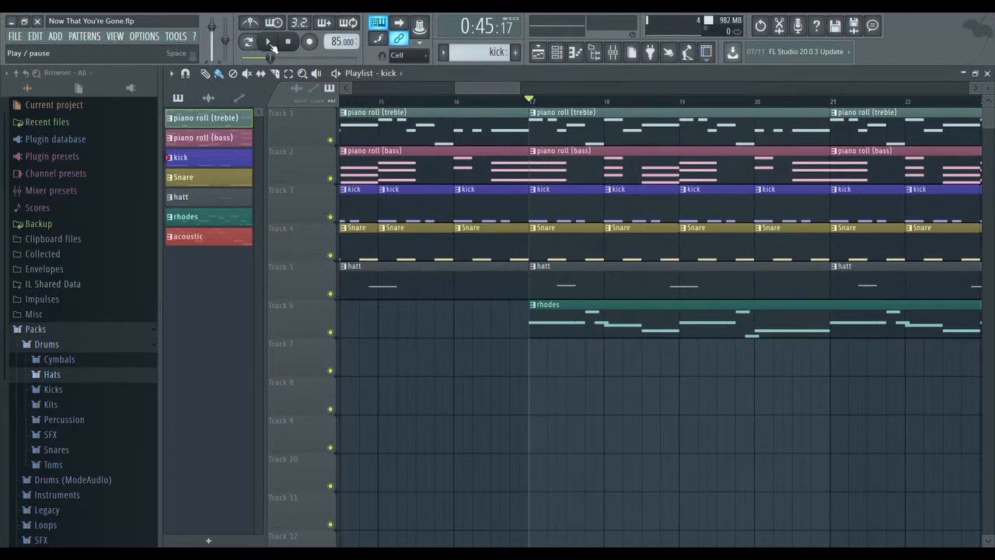
left_click(269, 42)
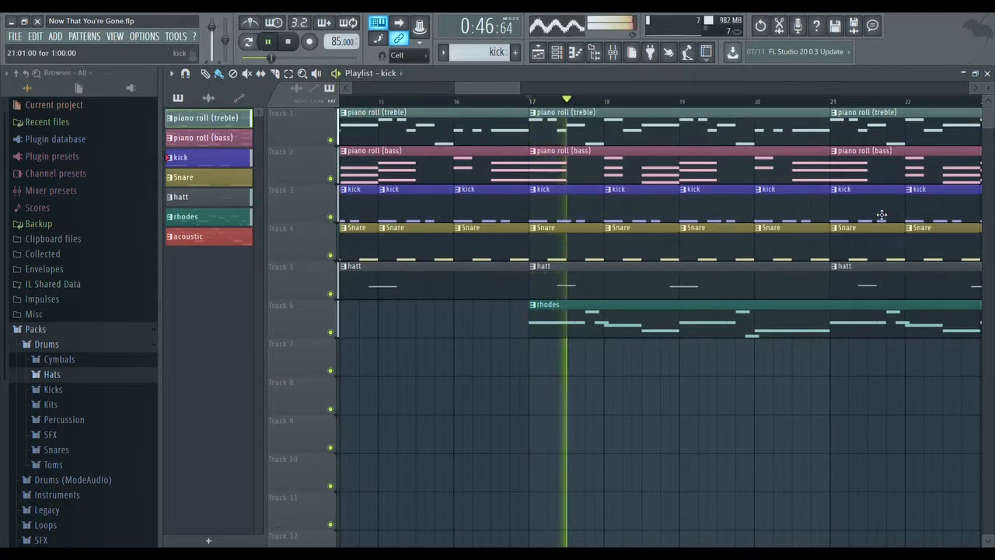
left_click_drag(509, 85, 534, 94)
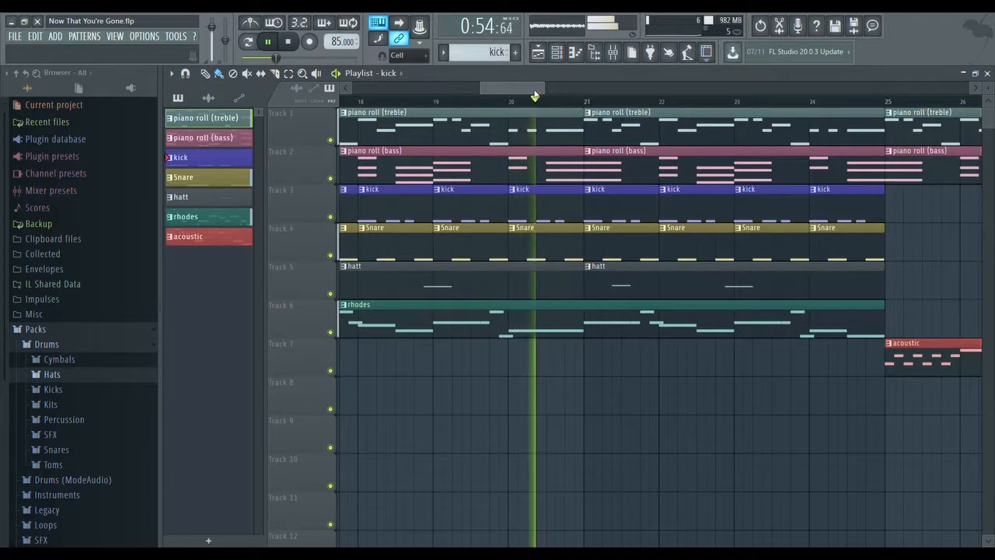
left_click_drag(534, 91, 534, 91)
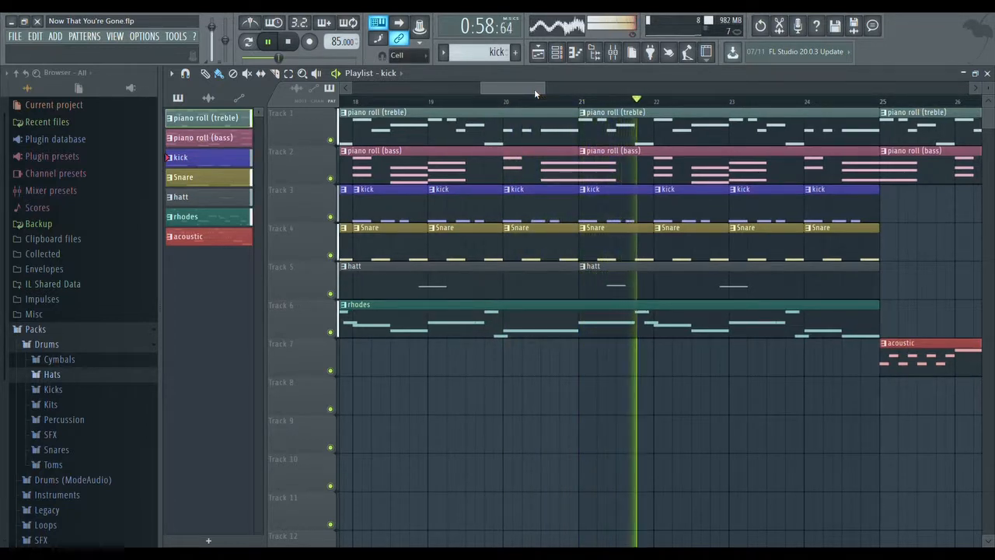
left_click_drag(534, 88, 563, 92)
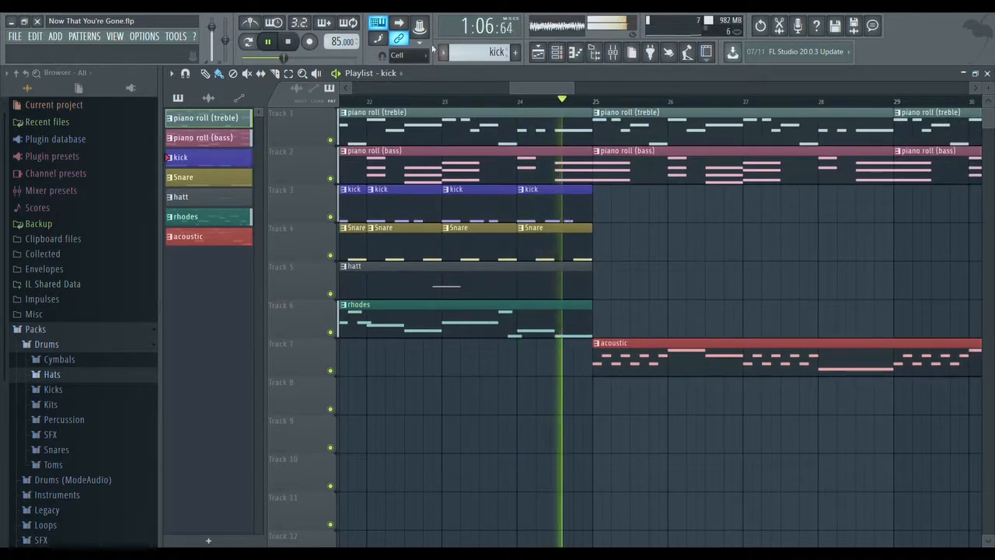
left_click(298, 46)
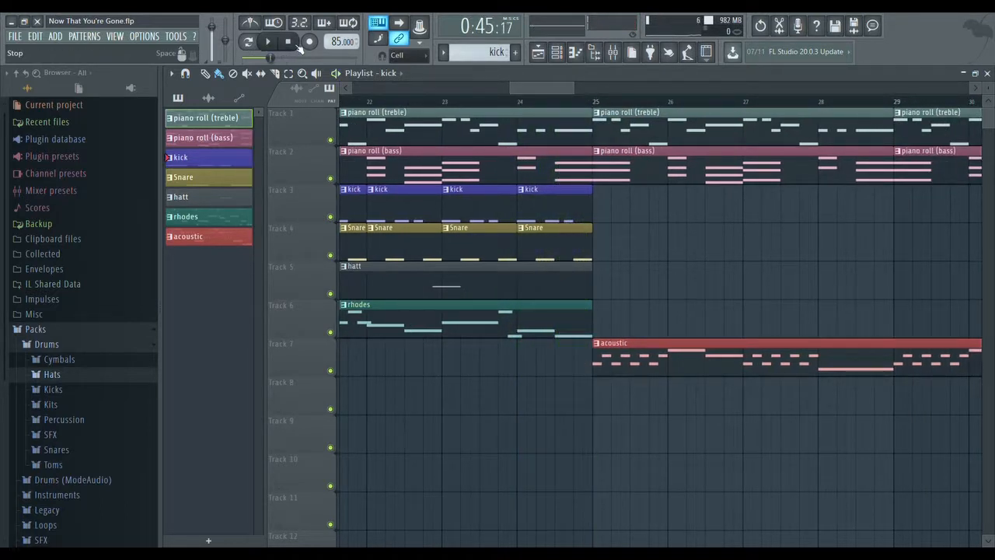
Play the song from just before bar 25, following the acoustic section and the return of drums and rhodes, and pause just before bar 49.
mouse_move(558, 87)
left_mouse_down()
mouse_move(508, 96)
mouse_move(598, 93)
mouse_move(561, 85)
mouse_move(571, 84)
left_mouse_up()
left_click(488, 103)
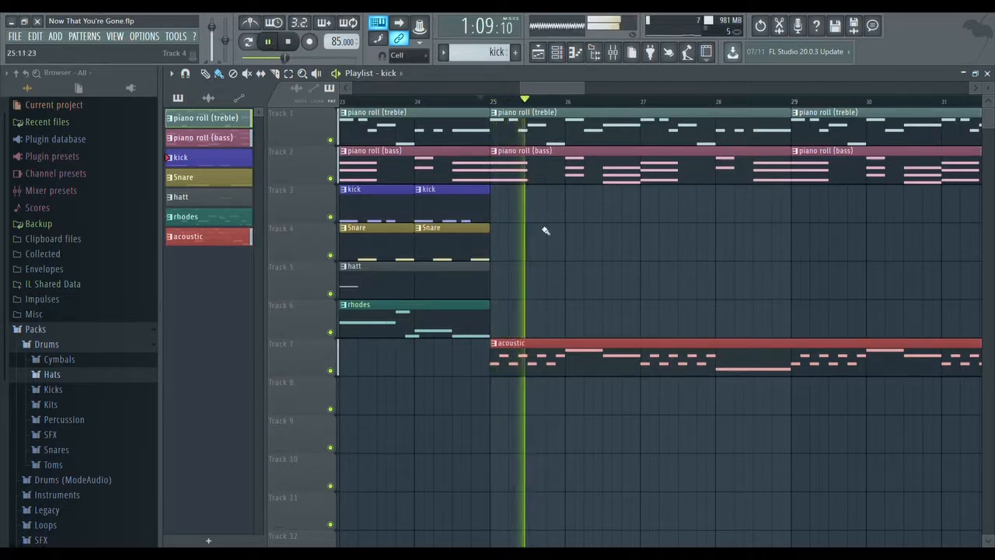
left_click_drag(568, 90, 593, 89)
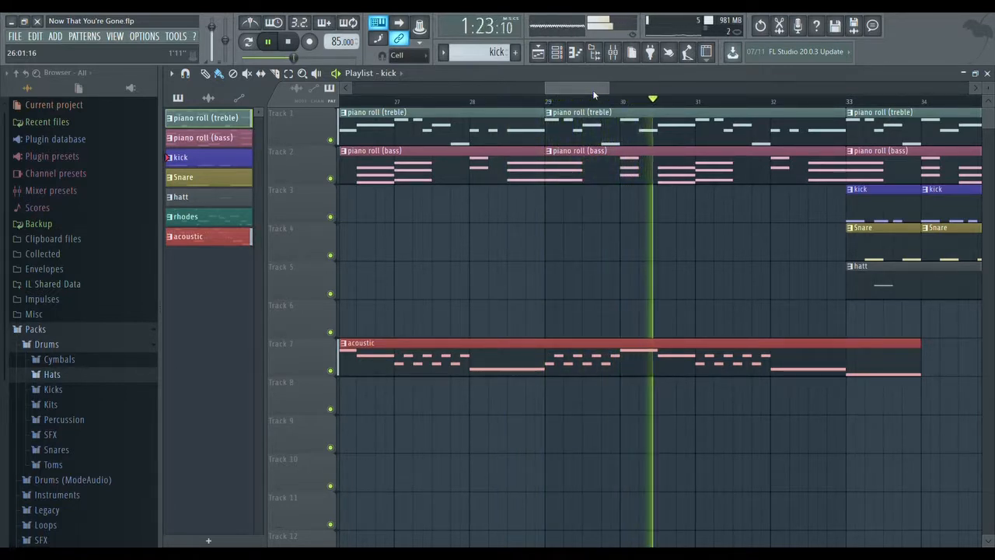
left_click_drag(593, 91, 602, 90)
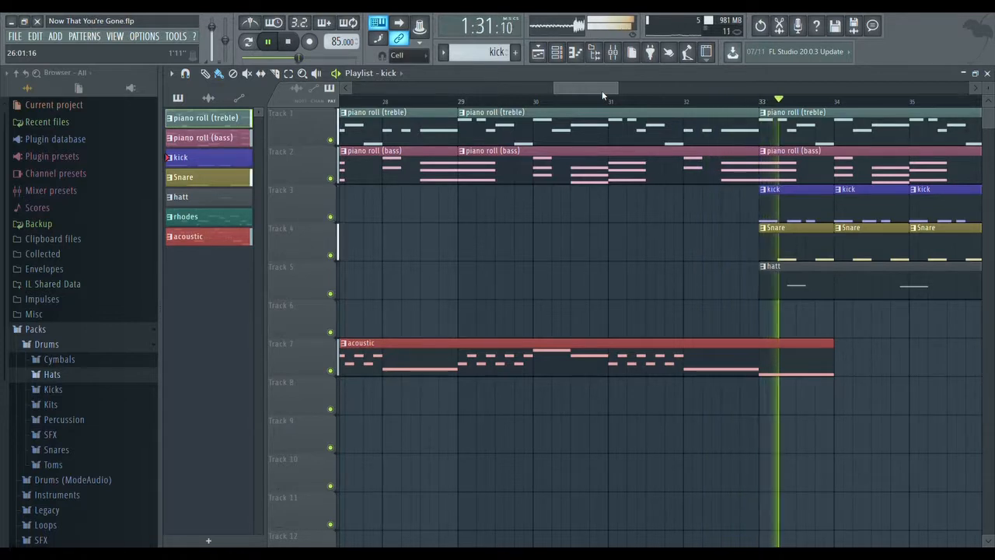
left_click_drag(602, 90, 645, 85)
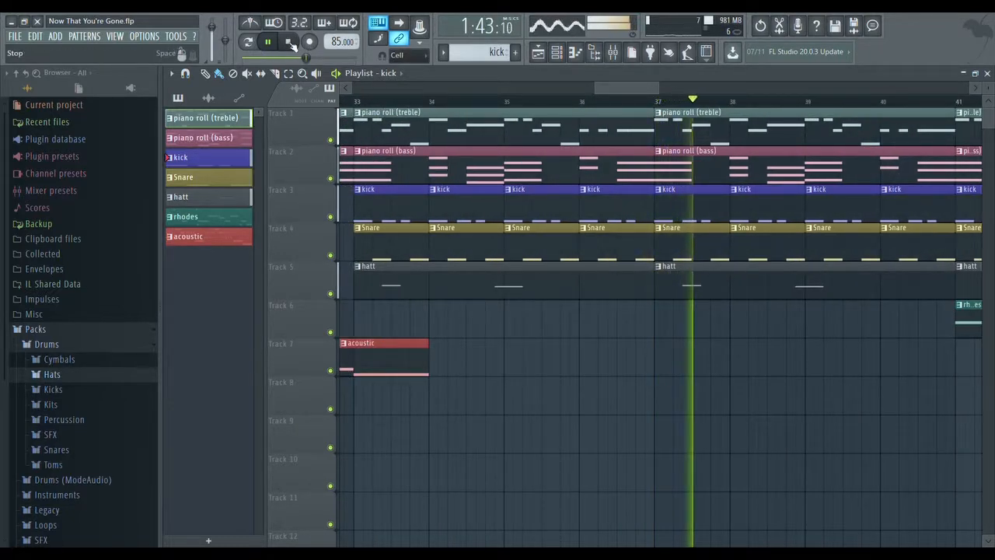
left_click_drag(603, 85, 648, 89)
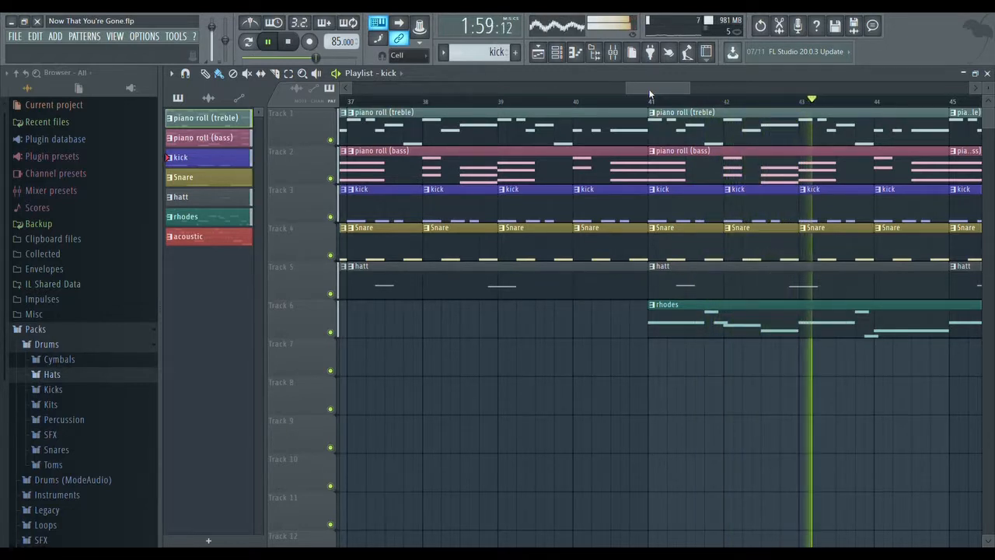
left_click_drag(648, 88, 714, 83)
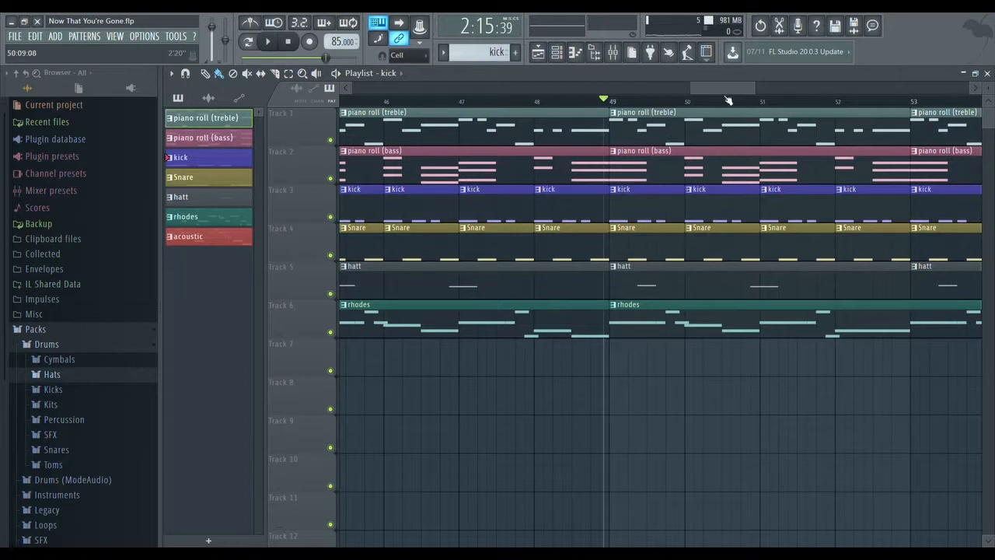
Resume playback of the full arrangement from just before bar 49 and pause it just before the acoustic clip at bar 57.
left_click_drag(726, 92, 750, 106)
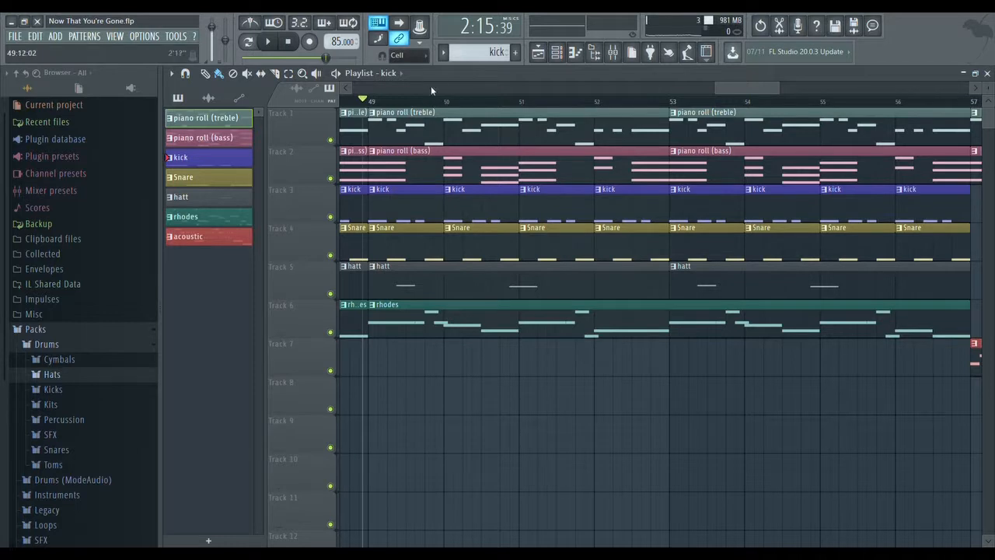
mouse_move(737, 92)
left_mouse_down()
mouse_move(757, 89)
mouse_move(723, 91)
mouse_move(734, 92)
left_mouse_up()
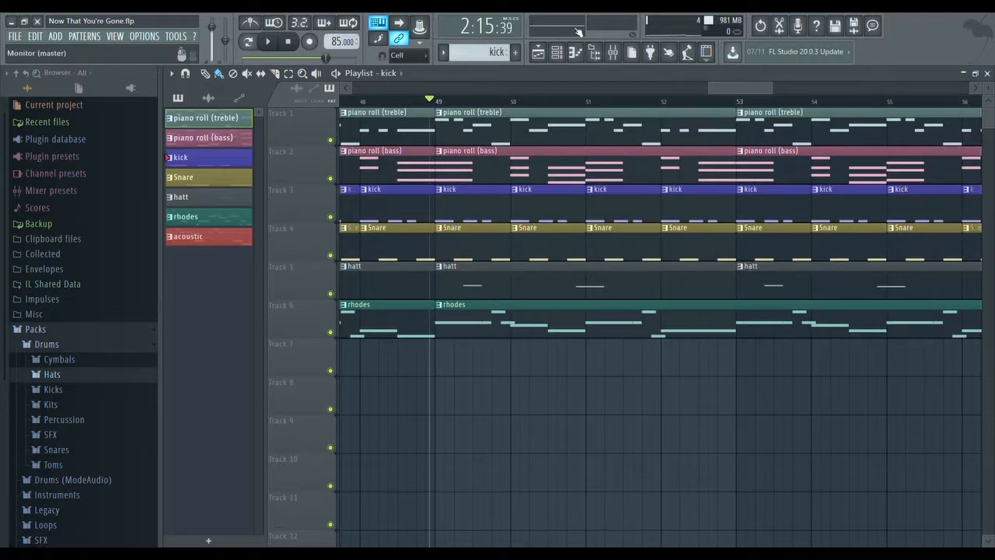
mouse_move(758, 88)
left_mouse_down()
mouse_move(801, 90)
mouse_move(719, 96)
mouse_move(723, 105)
mouse_move(771, 99)
mouse_move(757, 103)
left_mouse_up()
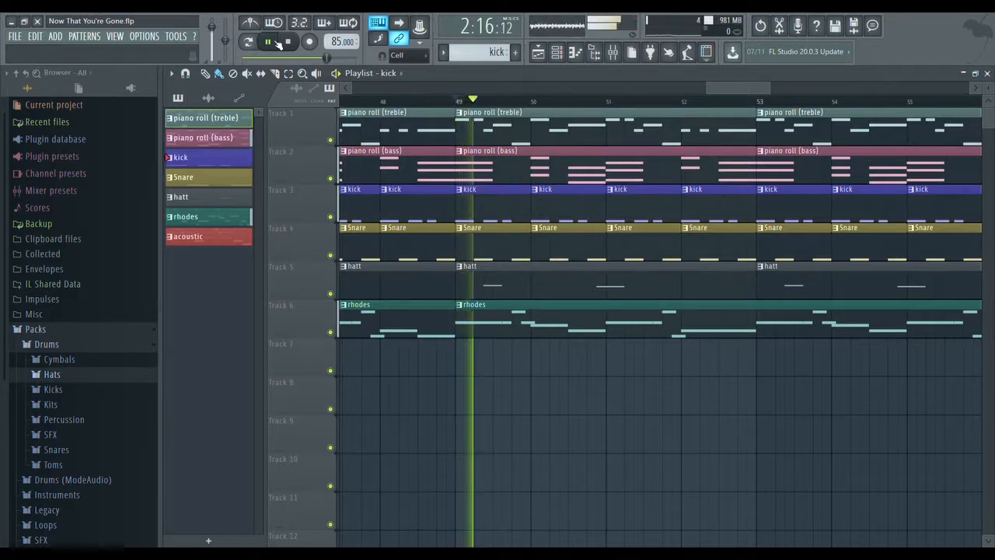
left_click_drag(735, 92, 747, 94)
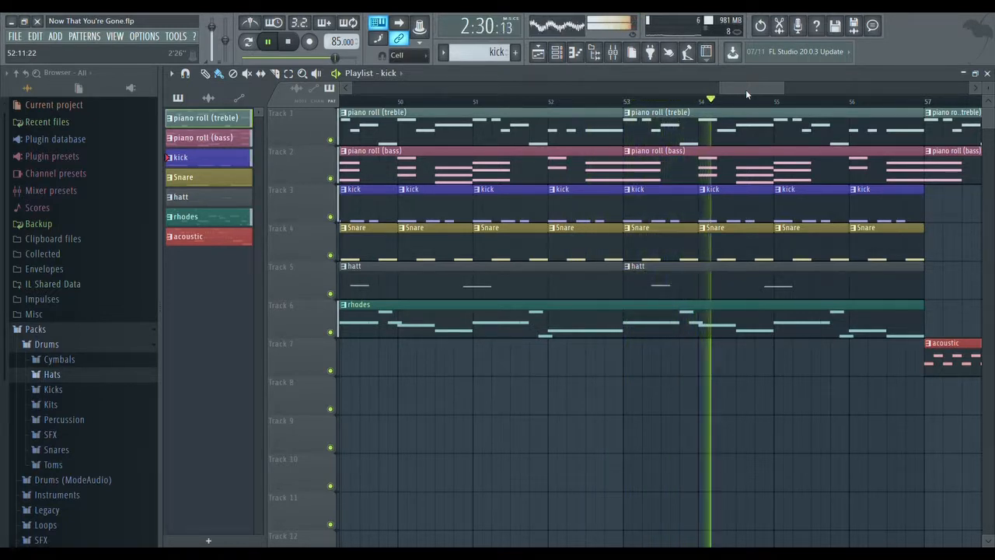
left_click(269, 42)
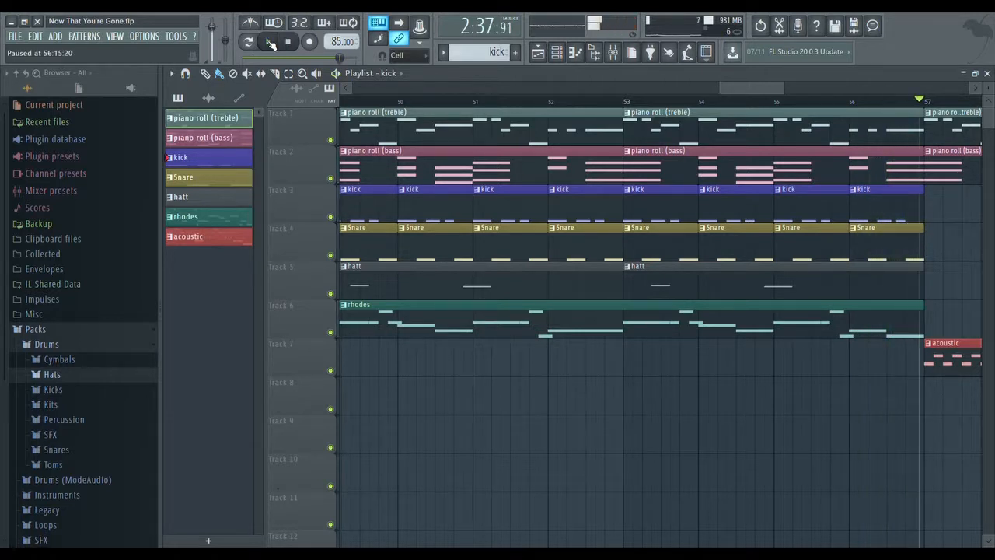
Examine the closing section with piano rolls and acoustic from bar 57 to the end of the arrangement.
left_click_drag(750, 92, 793, 91)
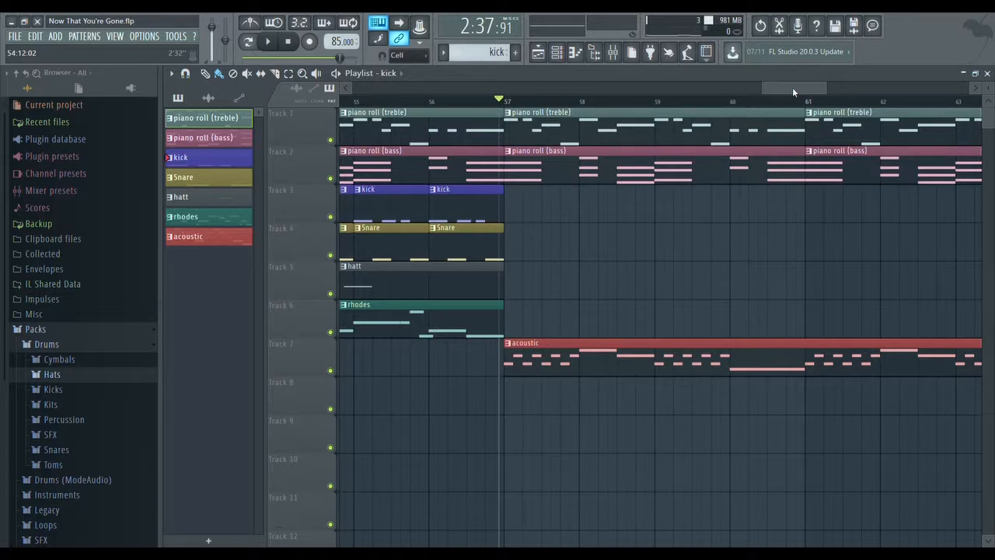
mouse_move(792, 87)
left_mouse_down()
mouse_move(821, 87)
mouse_move(784, 88)
left_mouse_up()
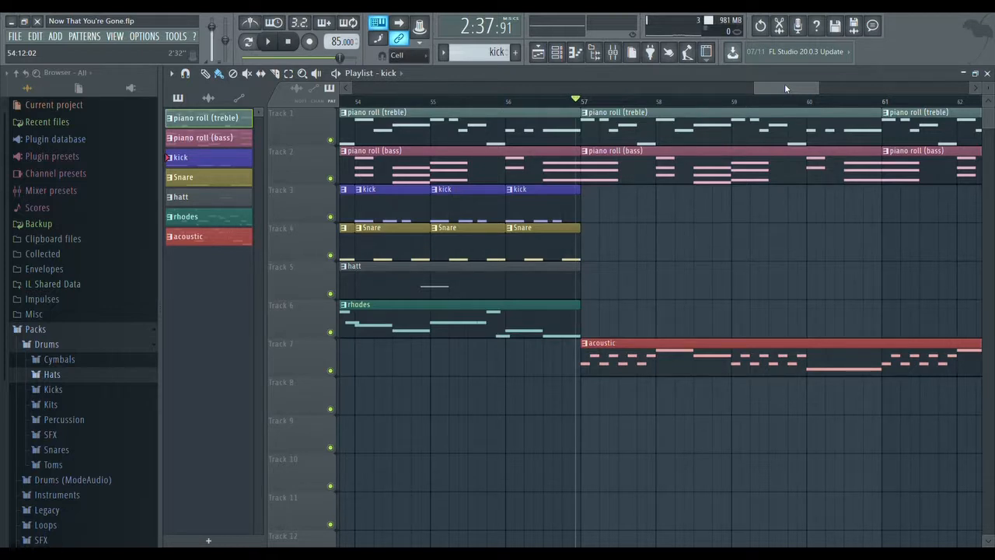
left_click_drag(785, 87, 834, 94)
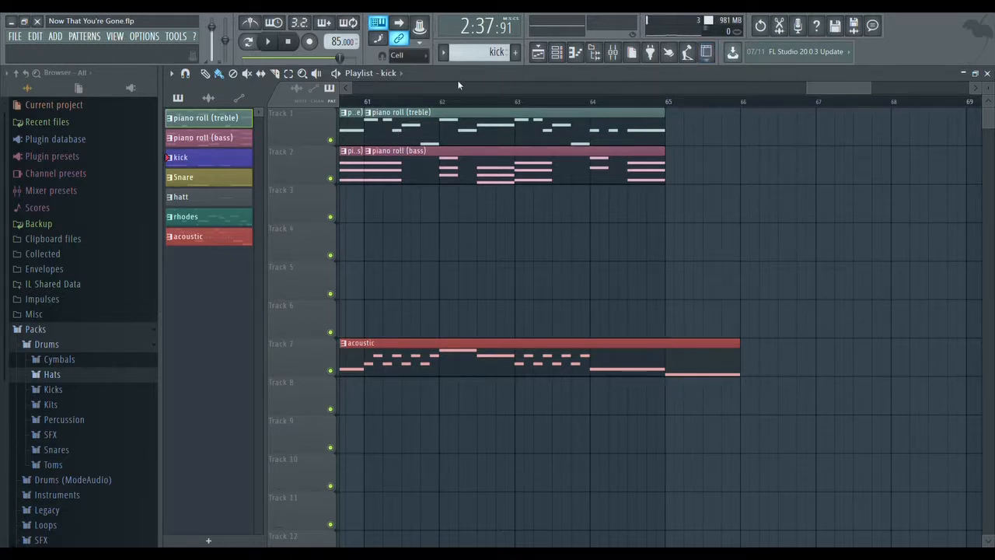
Move the playhead to the start of the acoustic clip at bar 57 and look over the closing section through bar 65.
left_click_drag(813, 87, 760, 92)
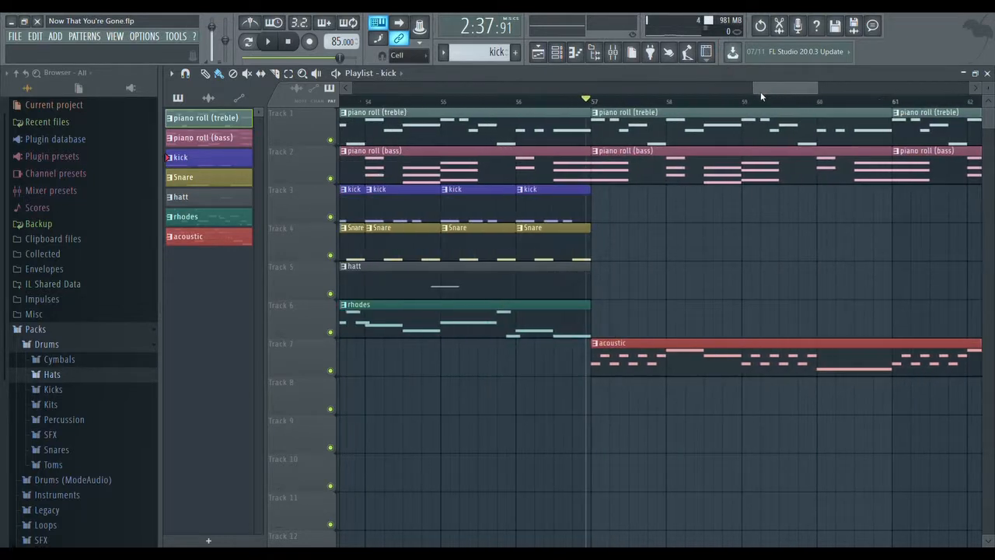
left_click(593, 101)
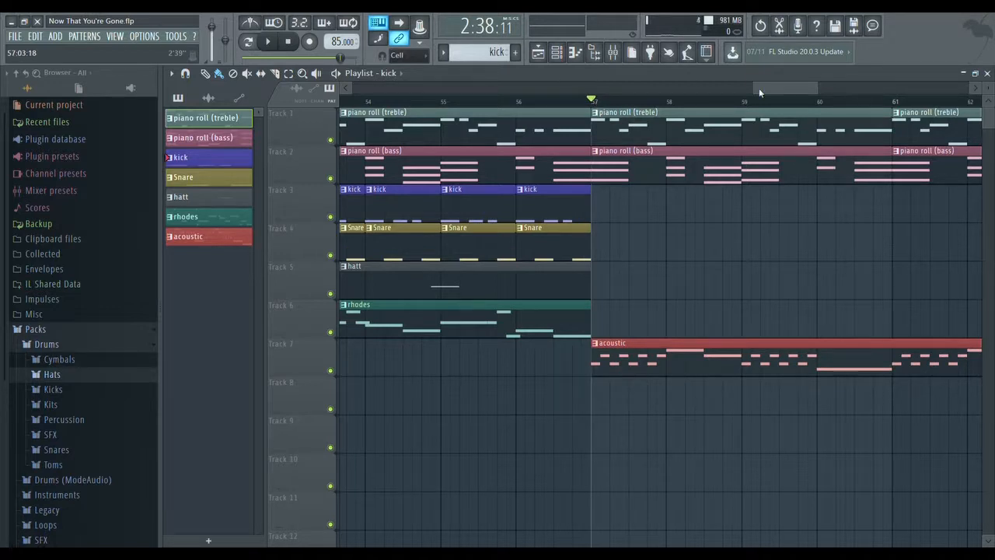
mouse_move(758, 88)
left_mouse_down()
mouse_move(785, 91)
mouse_move(768, 89)
left_mouse_up()
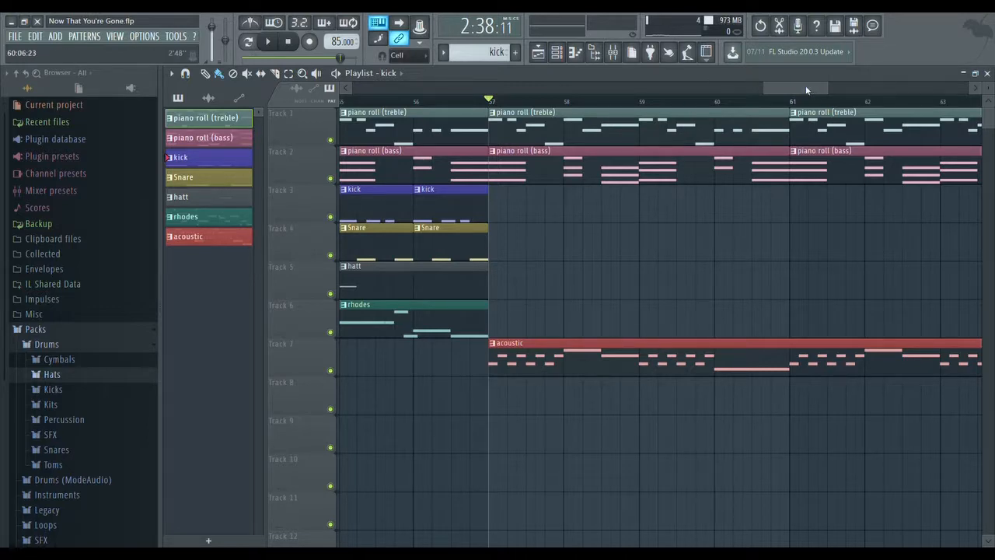
mouse_move(805, 86)
left_mouse_down()
mouse_move(742, 92)
mouse_move(795, 97)
mouse_move(650, 90)
mouse_move(735, 96)
mouse_move(799, 81)
mouse_move(775, 80)
mouse_move(788, 82)
left_mouse_up()
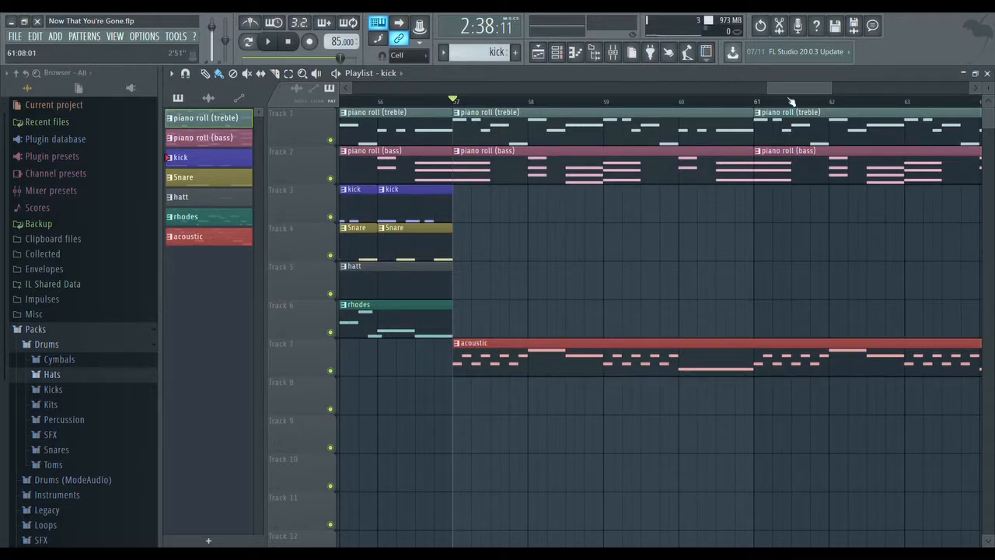
left_click_drag(788, 96, 525, 95)
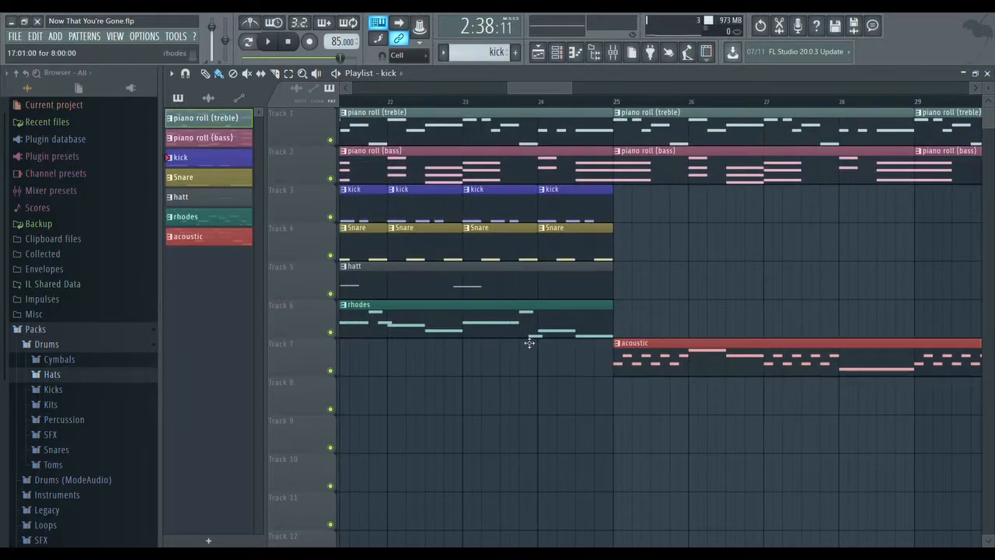
left_click_drag(544, 88, 825, 94)
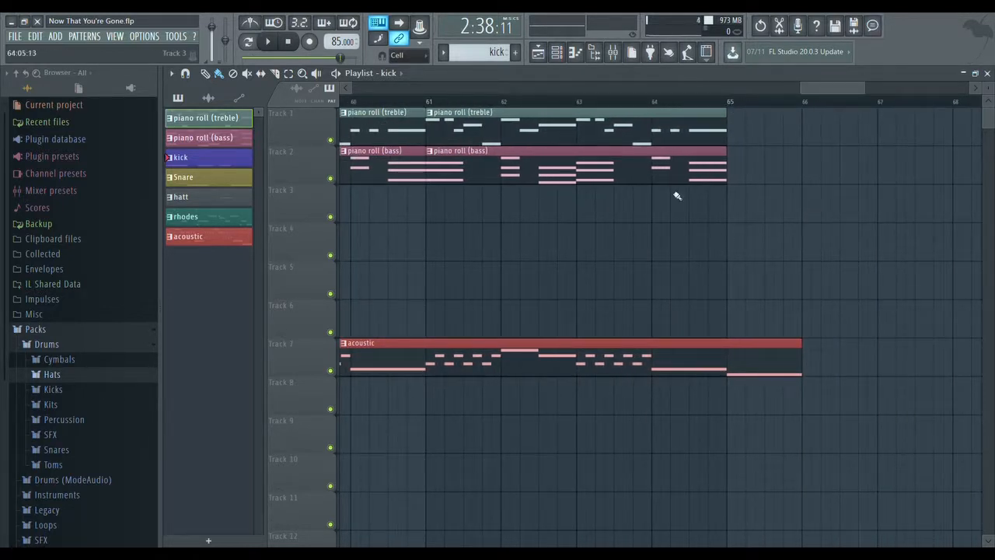
left_click_drag(812, 88, 773, 87)
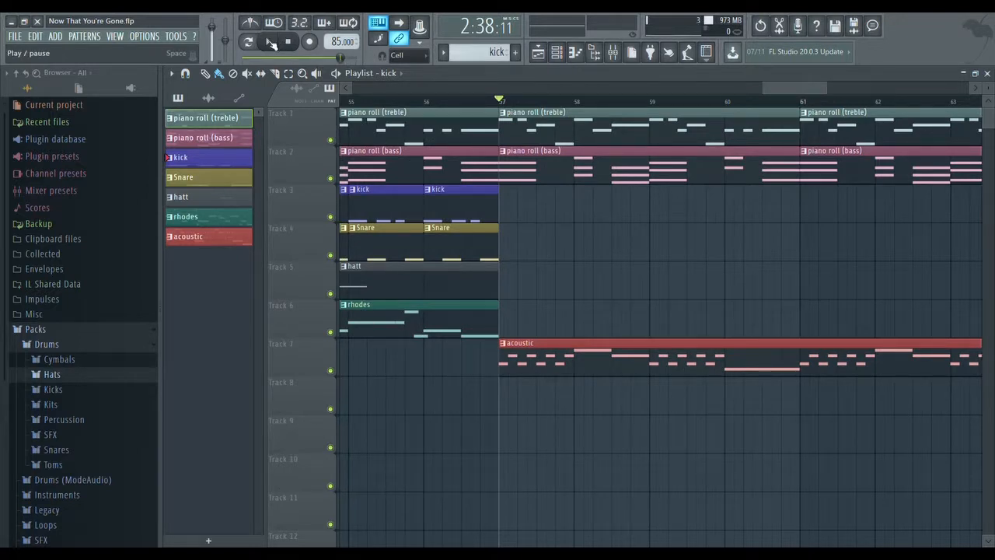
Play the closing section from bar 57, following it to the end of bar 64, and stop playback with the playhead reset to the song start.
left_click(272, 43)
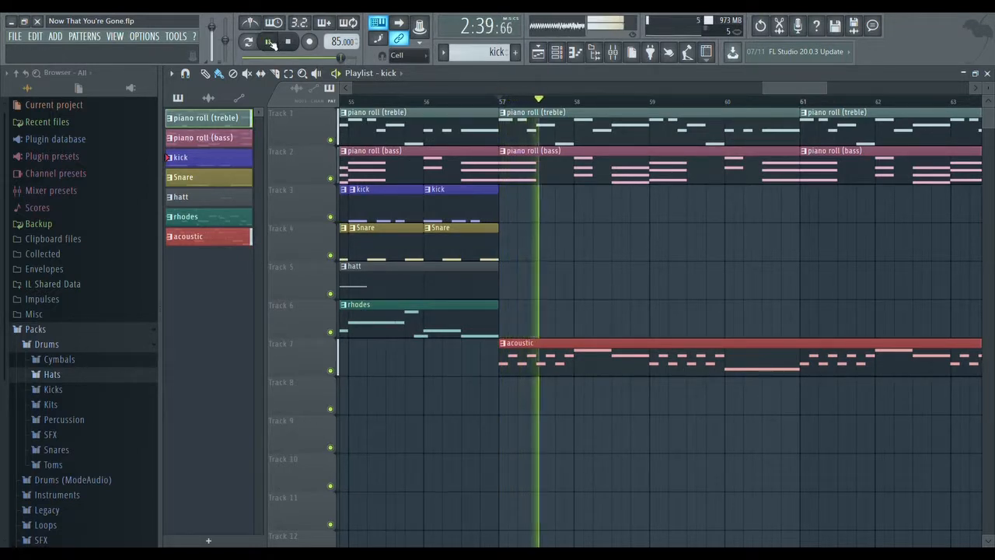
left_click_drag(775, 84, 780, 86)
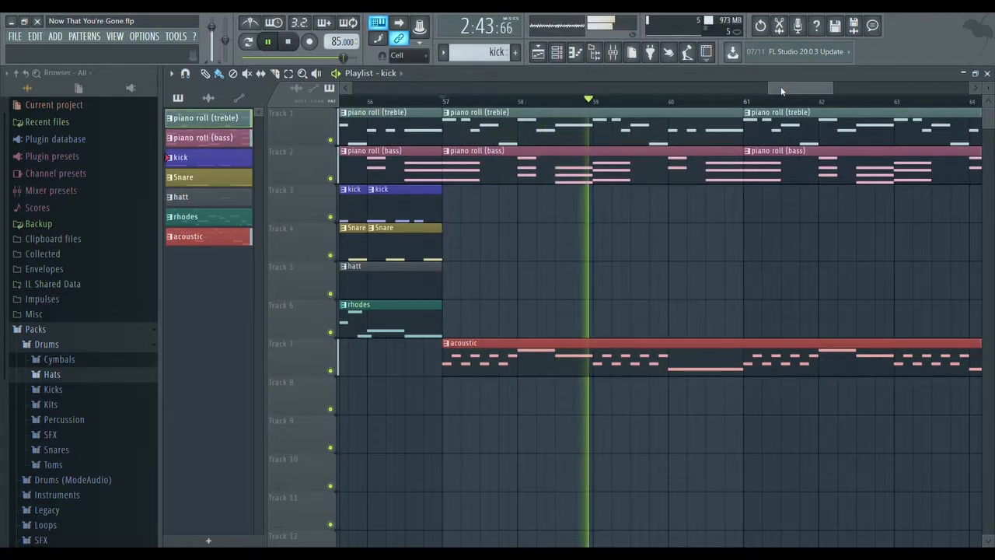
left_click_drag(782, 87, 791, 88)
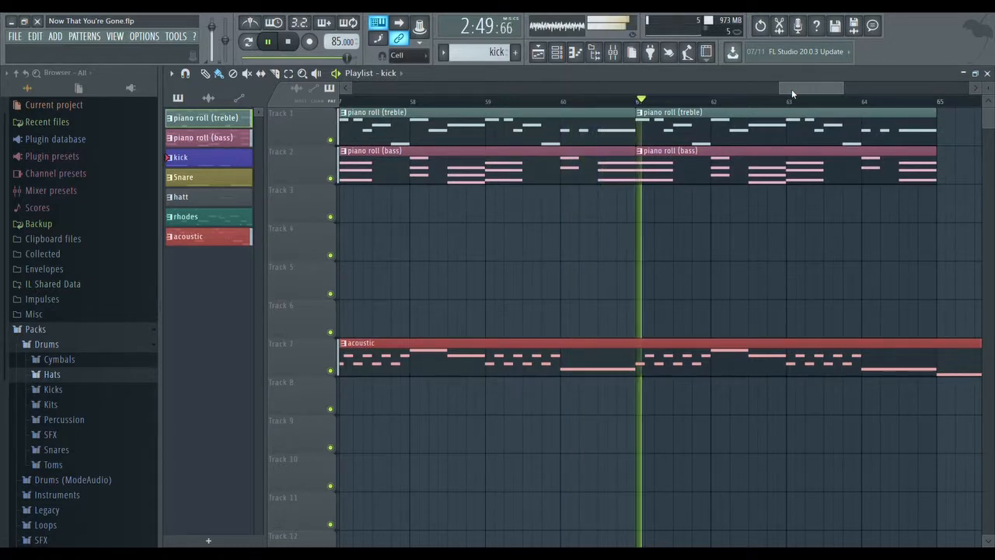
left_click_drag(791, 88, 805, 96)
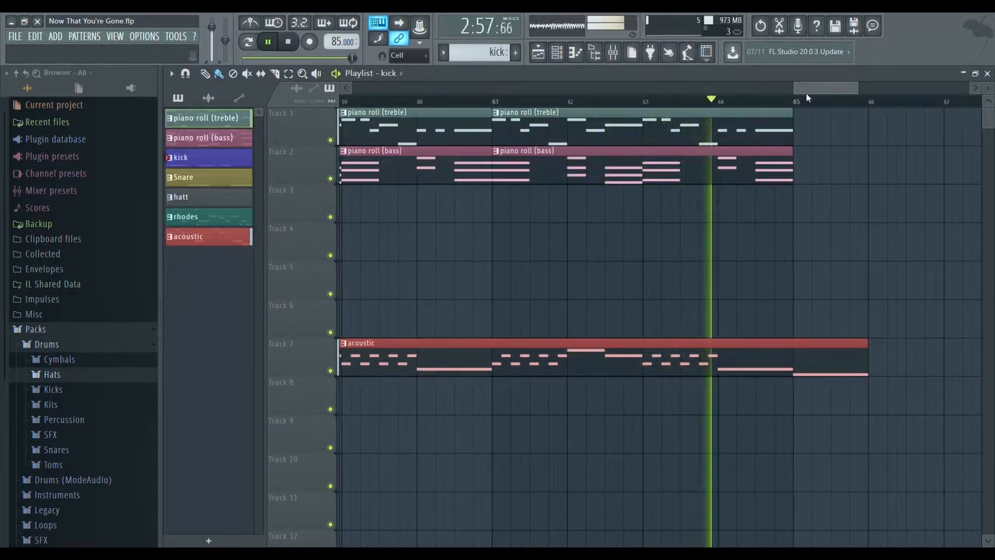
mouse_move(805, 93)
left_mouse_down()
mouse_move(796, 88)
mouse_move(810, 92)
left_mouse_up()
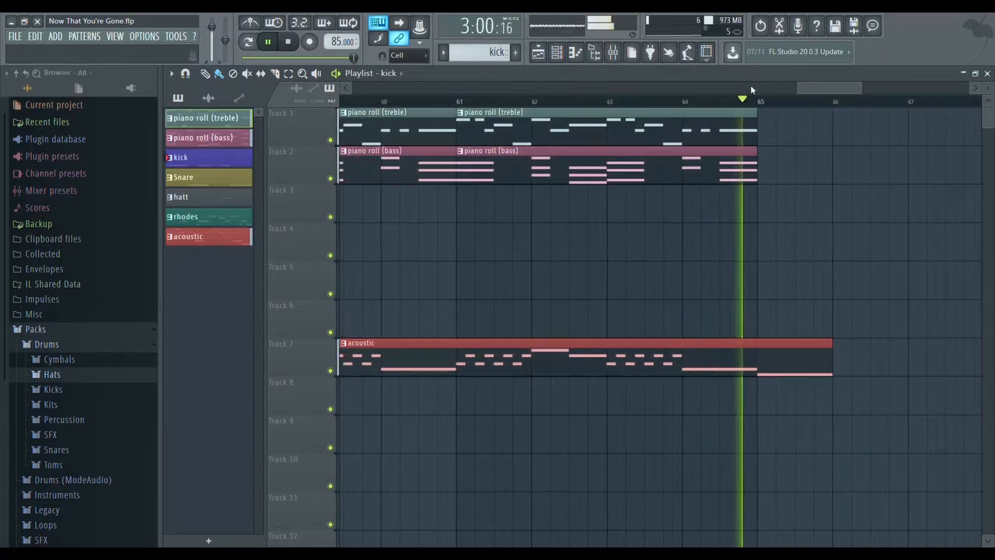
left_click(293, 43)
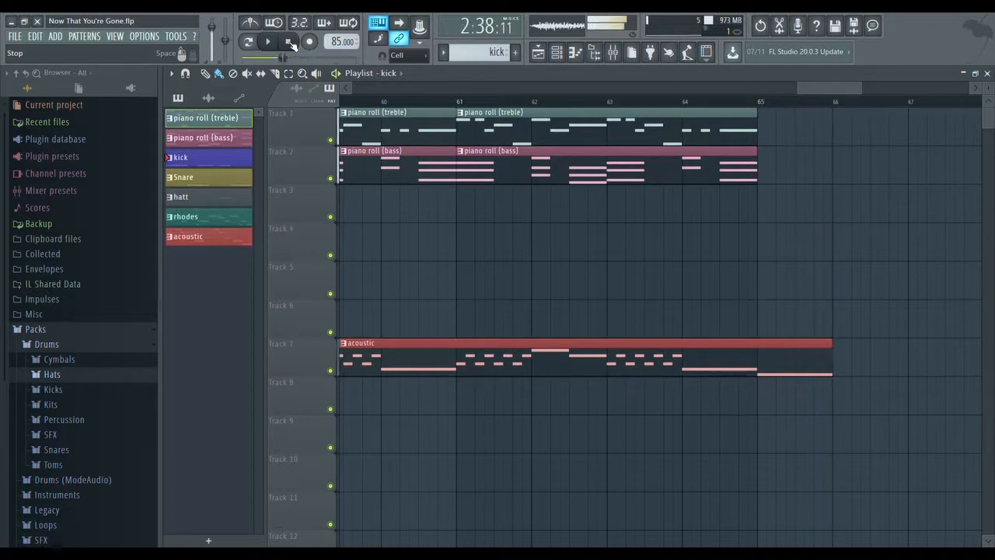
left_click(292, 44)
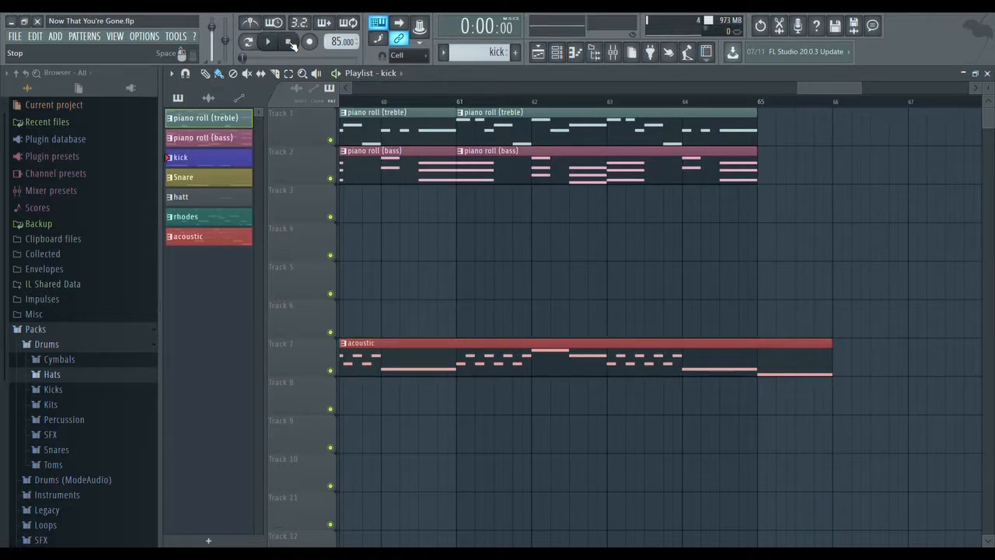
Examine the opening of the arrangement from bar 1 and the drum entry at bar 9, ending back at the song's beginning.
left_click_drag(815, 87, 344, 89)
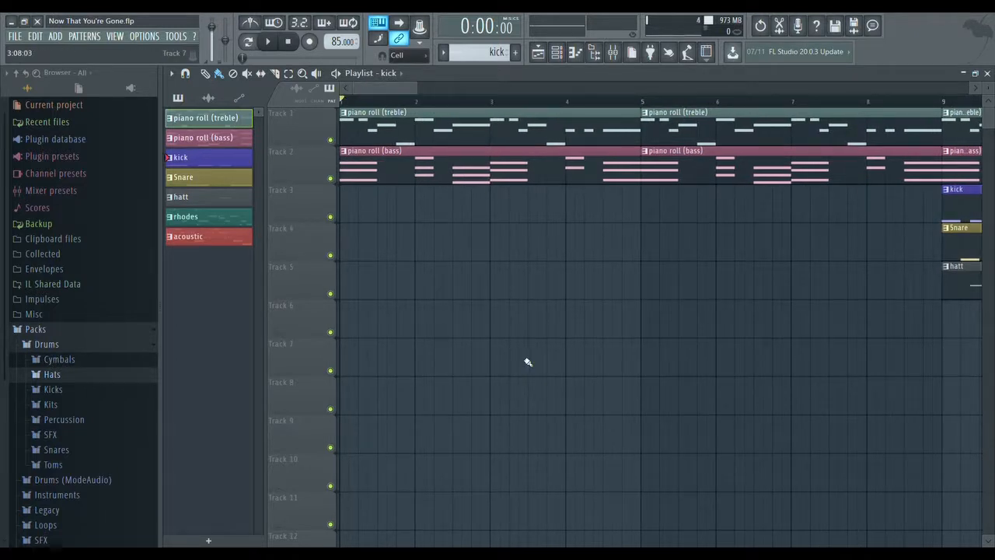
mouse_move(386, 89)
left_mouse_down()
mouse_move(634, 111)
mouse_move(719, 89)
mouse_move(818, 97)
mouse_move(380, 90)
left_mouse_up()
left_click_drag(367, 89, 417, 95)
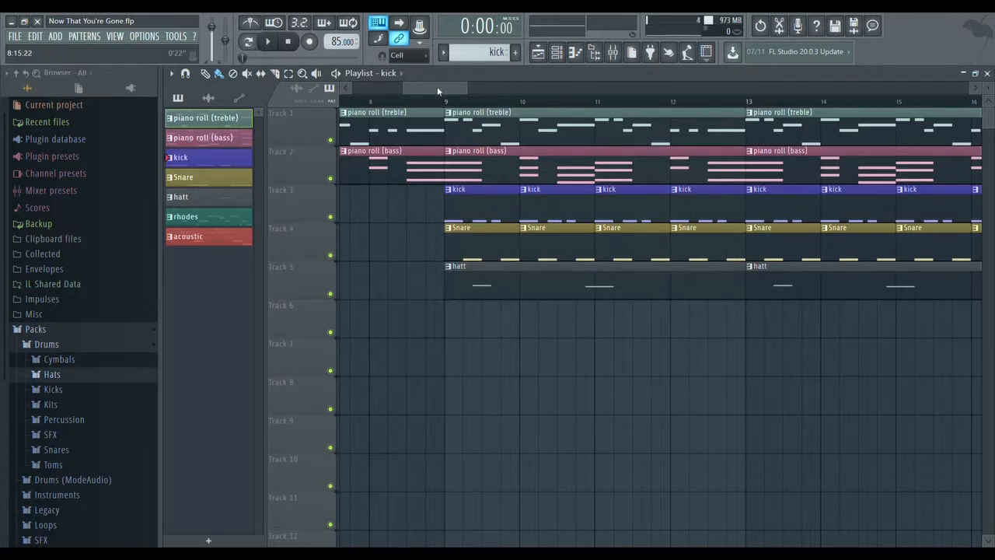
left_click_drag(437, 87, 377, 77)
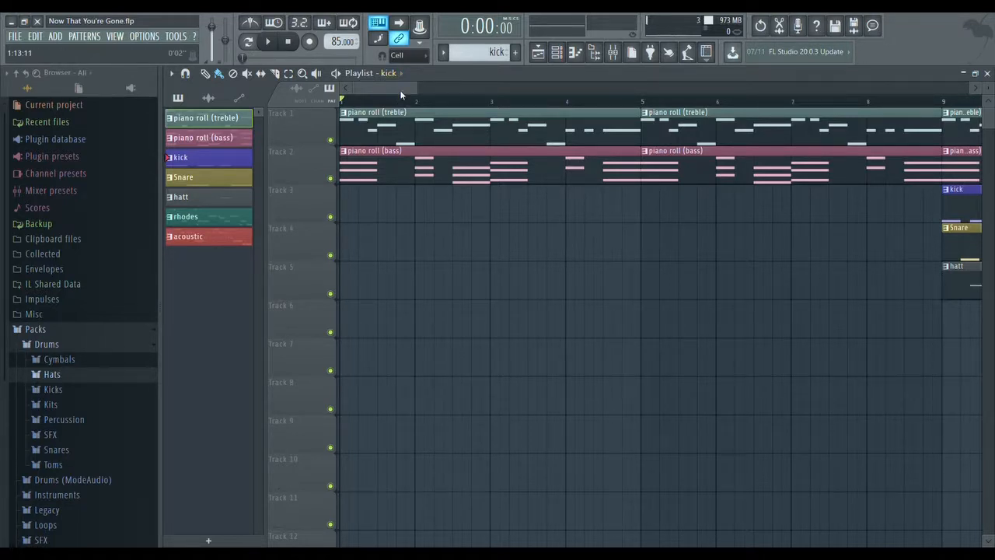
mouse_move(400, 90)
left_mouse_down()
mouse_move(461, 96)
mouse_move(393, 88)
left_mouse_up()
Collapse the Drums subfolder and its parent Packs folder in the browser.
left_click(46, 343)
left_click(23, 331)
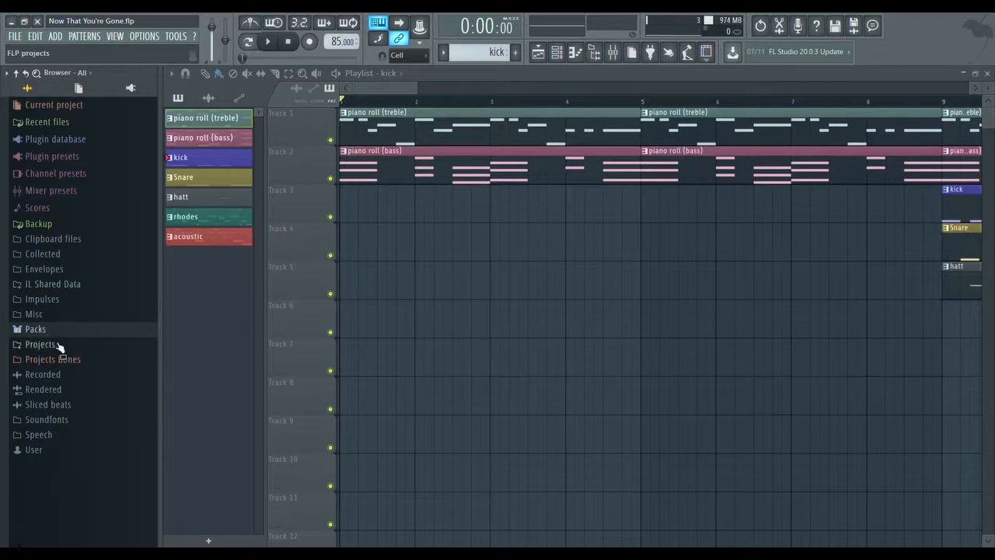